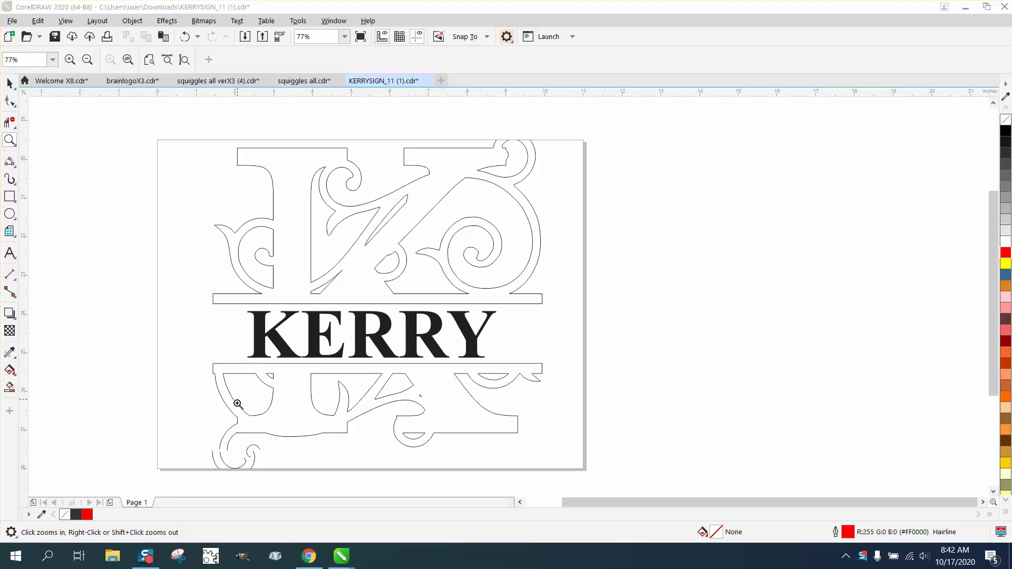
Zoom in on the lower-left swirl at the bottom of the split K
{"action": "left_click_drag", "start_coordinate": [200, 417], "coordinate": [323, 485]}
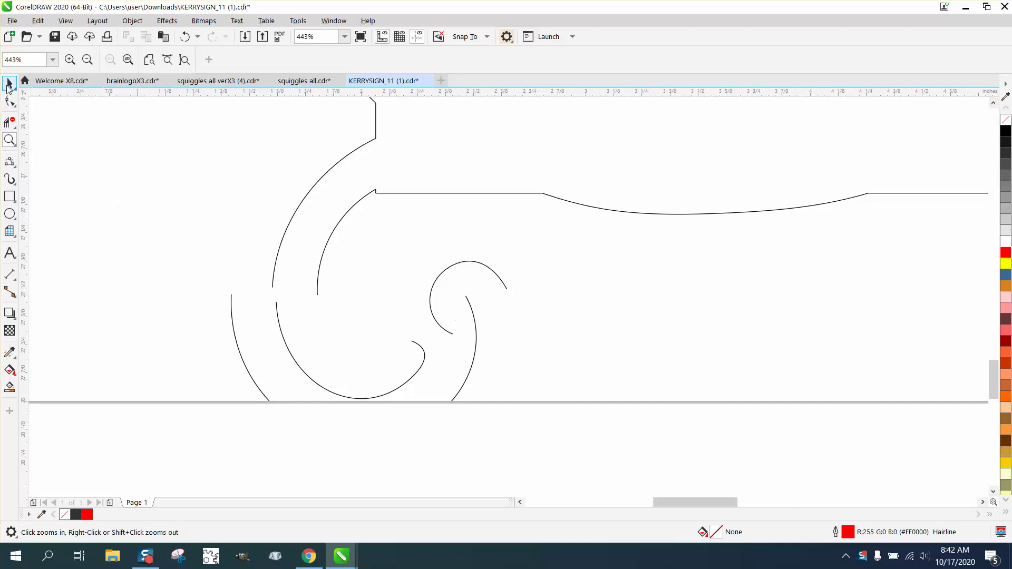
Delete the small inner swirl curves in the lower-left swirl
{"action": "left_click", "coordinate": [9, 83]}
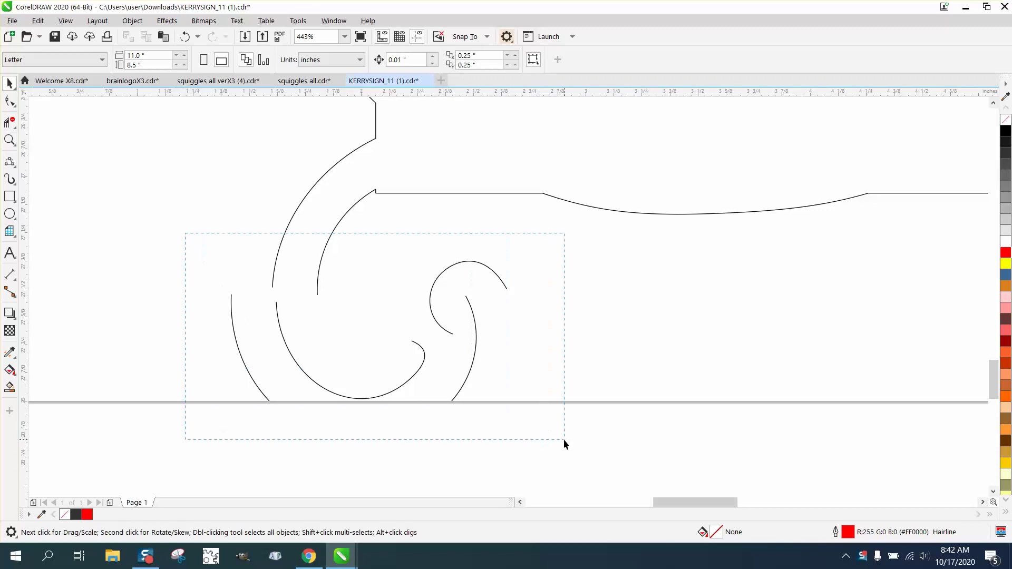
{"action": "left_click_drag", "start_coordinate": [564, 439], "coordinate": [565, 438]}
{"action": "key", "text": "Delete"}
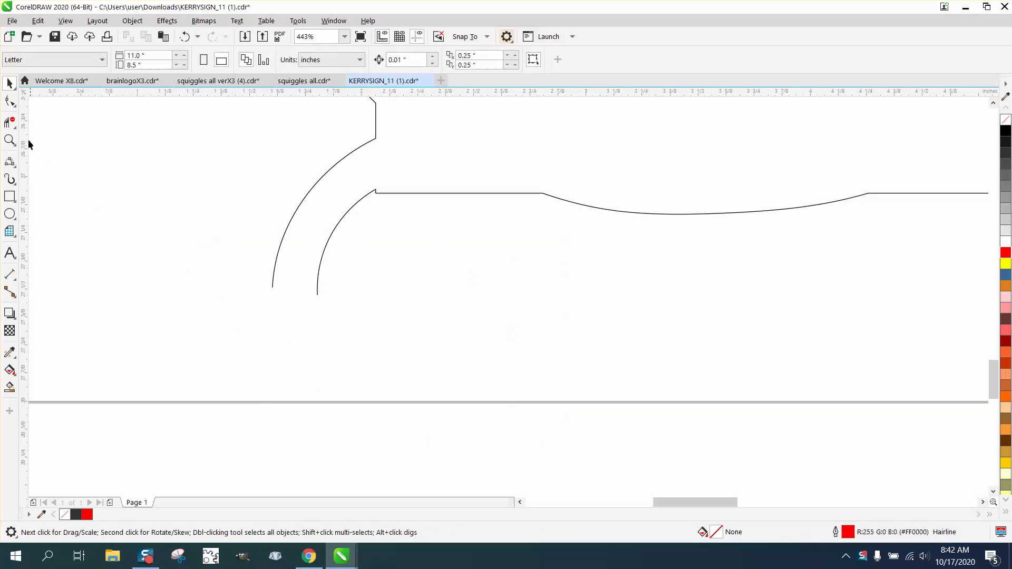
Draw a 3-point arc bridging the two open curve ends of the K's stroke
{"action": "left_click", "coordinate": [16, 168]}
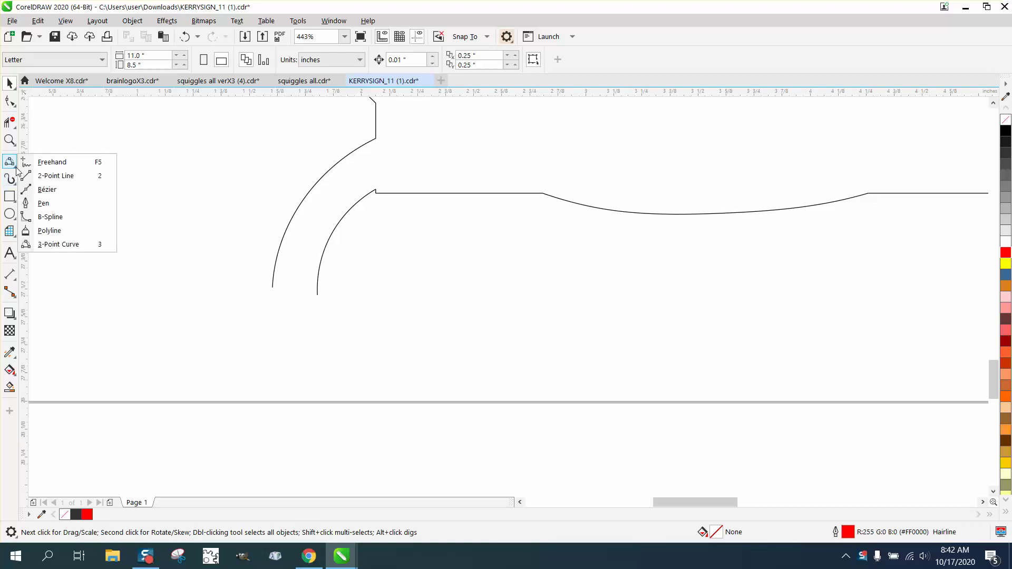
{"action": "left_click", "coordinate": [60, 244]}
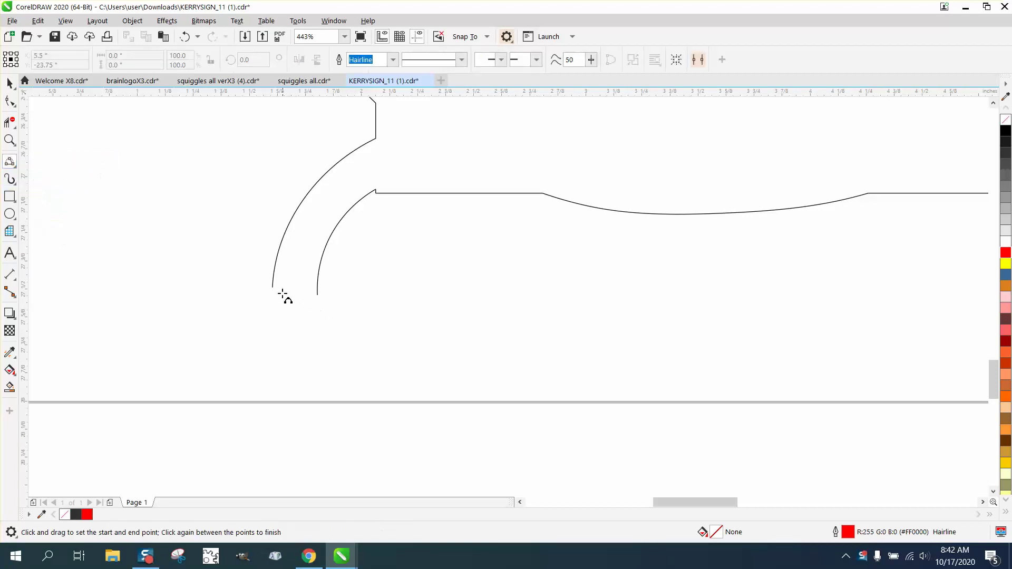
{"action": "left_click_drag", "start_coordinate": [273, 287], "coordinate": [316, 298]}
{"action": "left_click", "coordinate": [291, 330]}
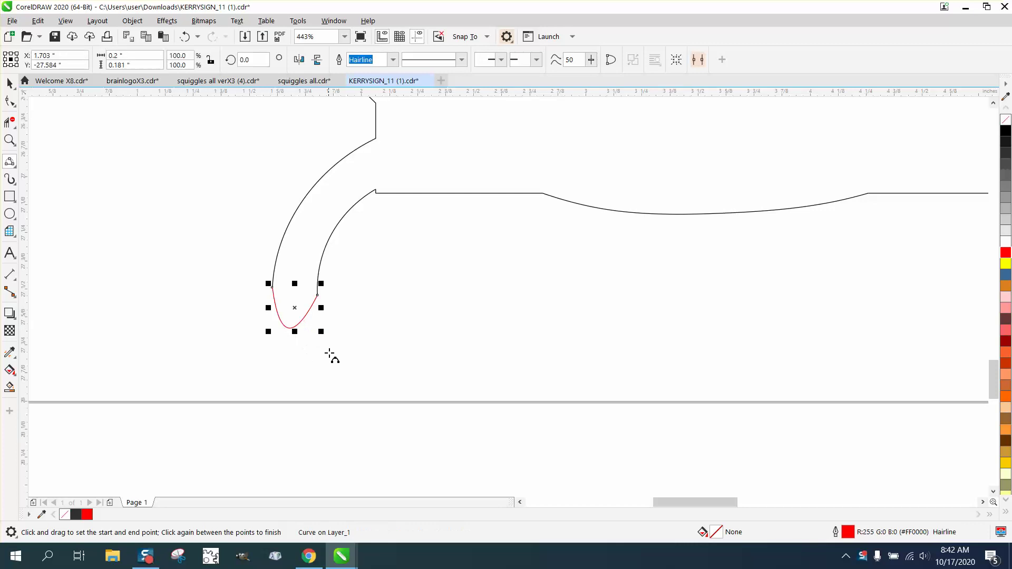
{"action": "scroll", "coordinate": [235, 328], "scroll_direction": "down", "scroll_amount": 7}
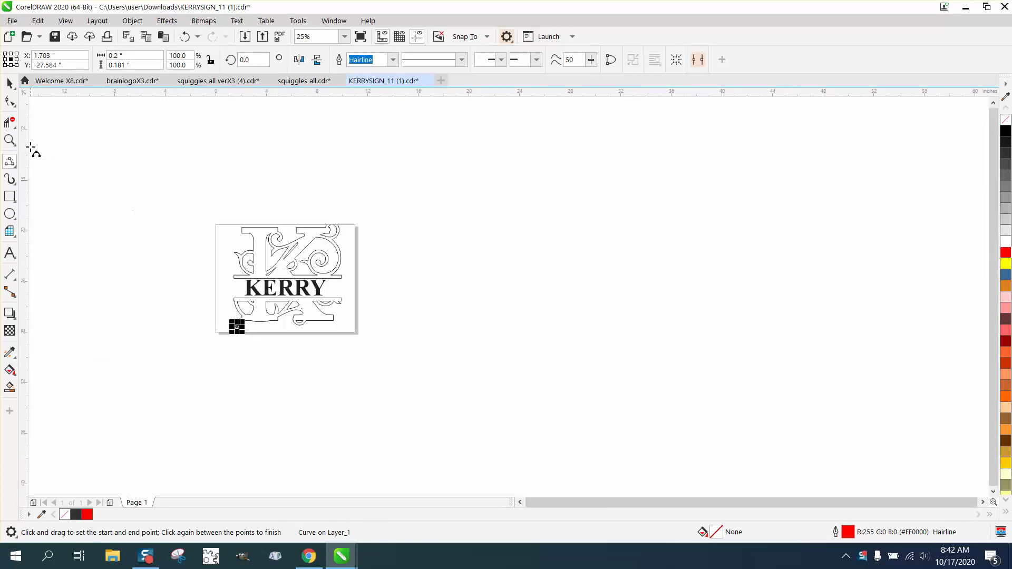
Draw two 3-point arcs closing the inner and outer open tops of the upper-right swirl
{"action": "left_click", "coordinate": [10, 140]}
{"action": "left_click_drag", "start_coordinate": [283, 225], "coordinate": [400, 252]}
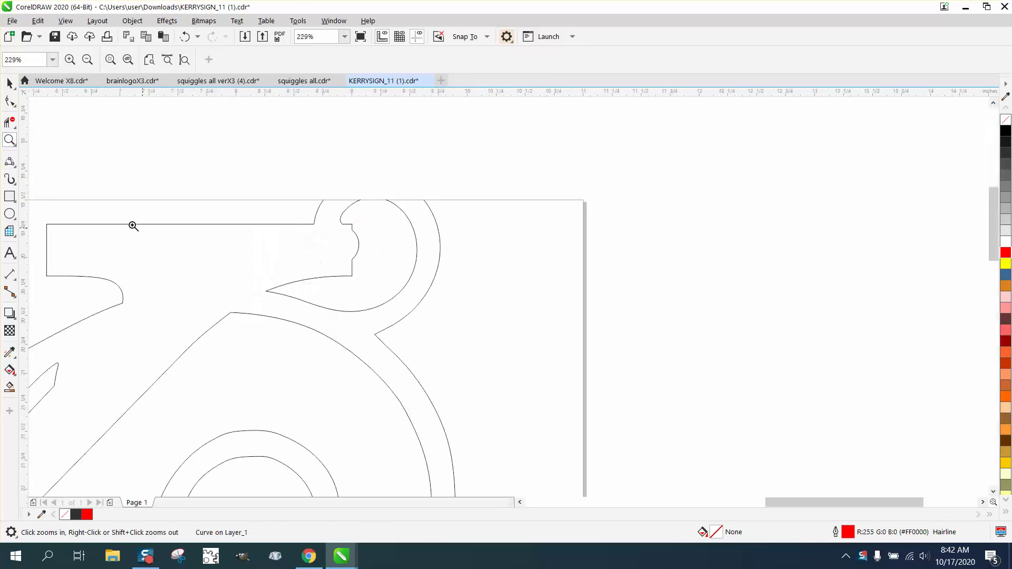
{"action": "left_click_drag", "start_coordinate": [272, 157], "coordinate": [553, 293]}
{"action": "left_click", "coordinate": [9, 161]}
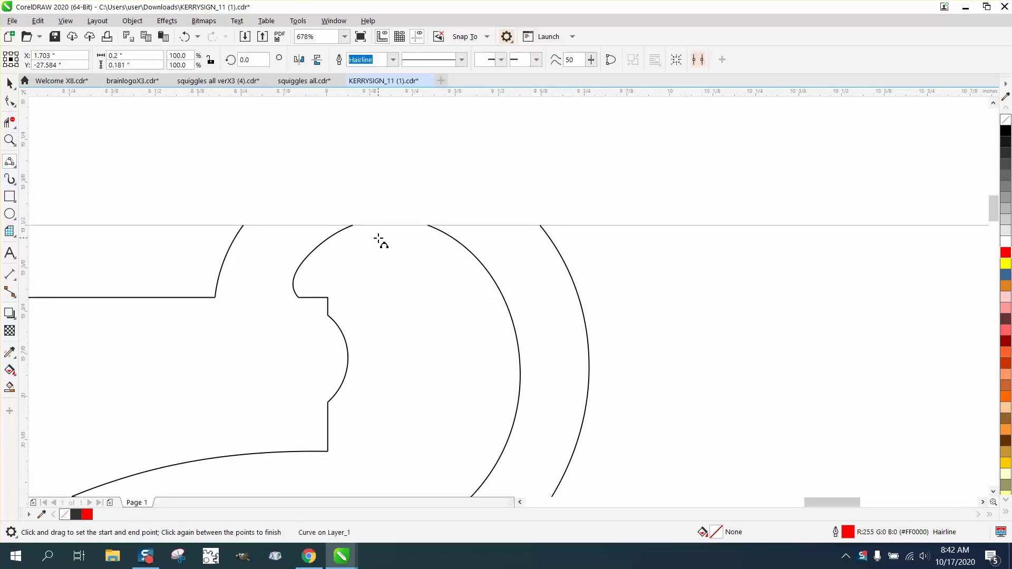
{"action": "left_click_drag", "start_coordinate": [353, 226], "coordinate": [427, 225]}
{"action": "left_click", "coordinate": [397, 218]}
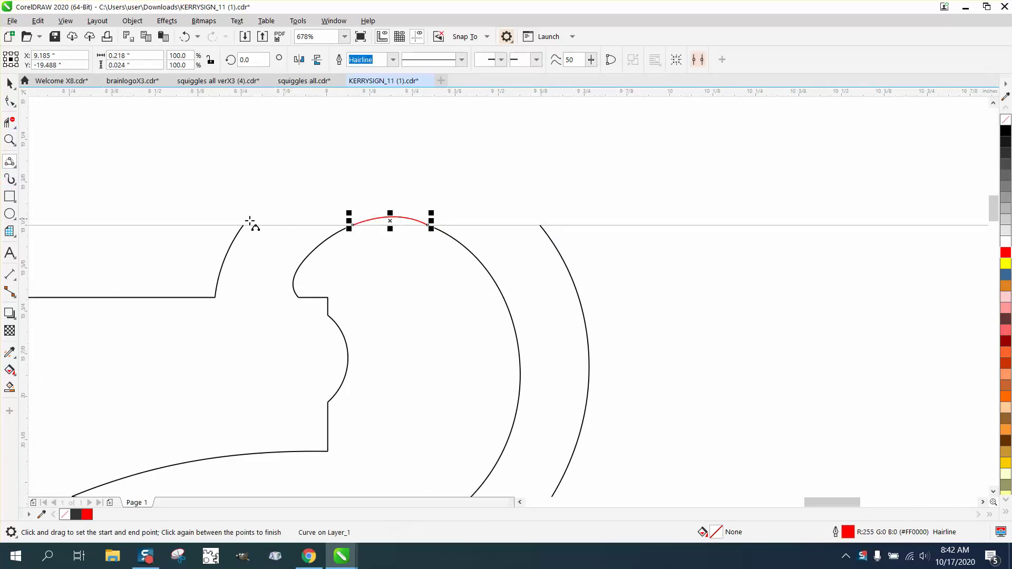
{"action": "left_click_drag", "start_coordinate": [245, 226], "coordinate": [539, 225]}
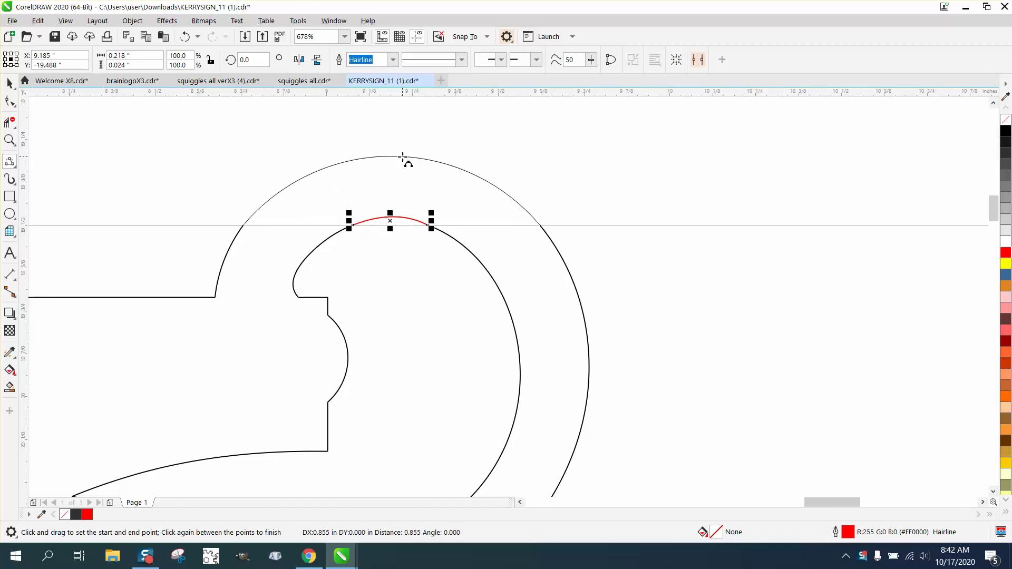
{"action": "left_click", "coordinate": [404, 157]}
{"action": "scroll", "coordinate": [451, 201], "scroll_direction": "down", "scroll_amount": 5}
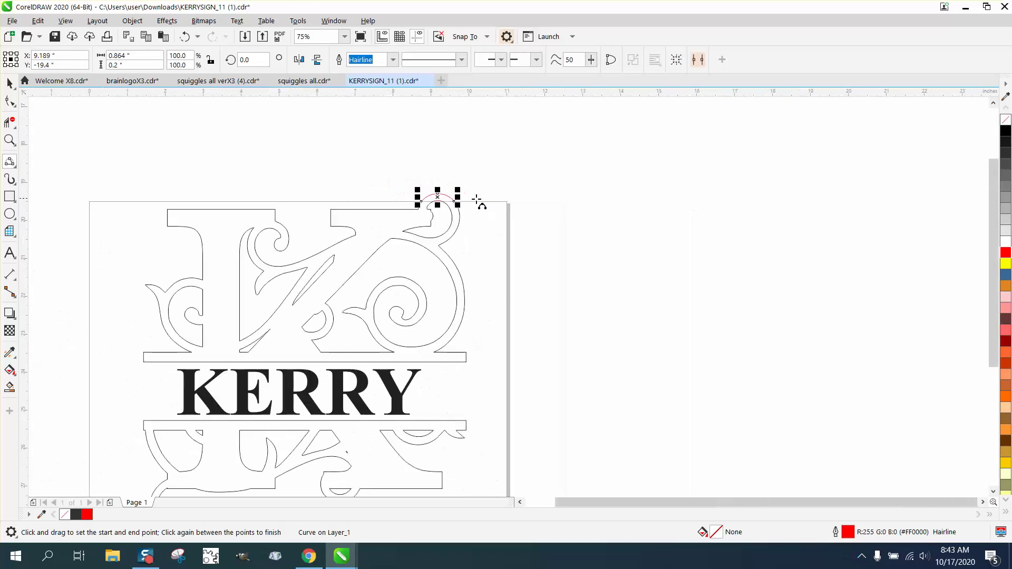
{"action": "left_click", "coordinate": [6, 83]}
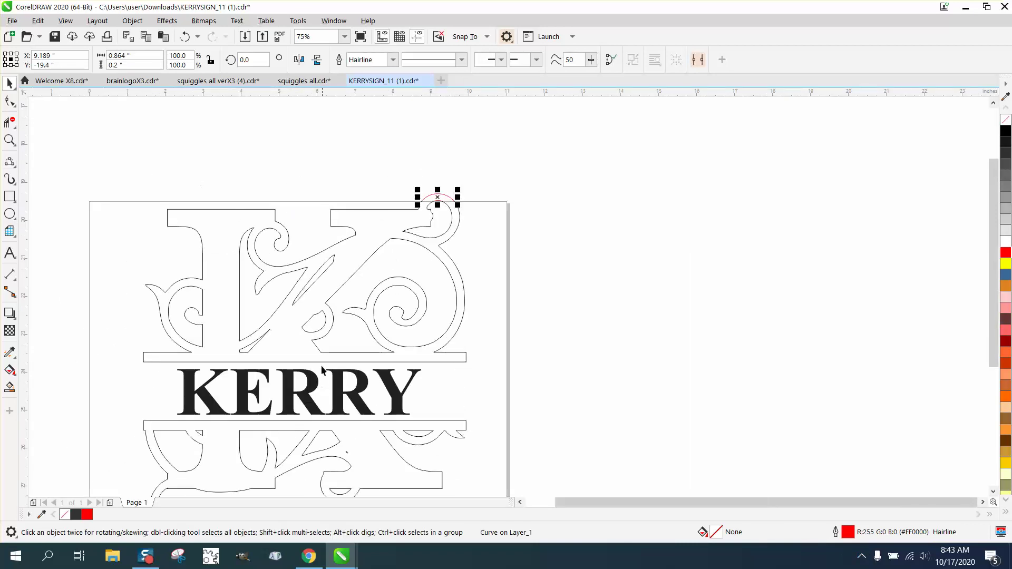
Select pieces of the K and the whole KERRY design, then clear the selection
{"action": "left_click", "coordinate": [334, 297]}
{"action": "left_click", "coordinate": [343, 277]}
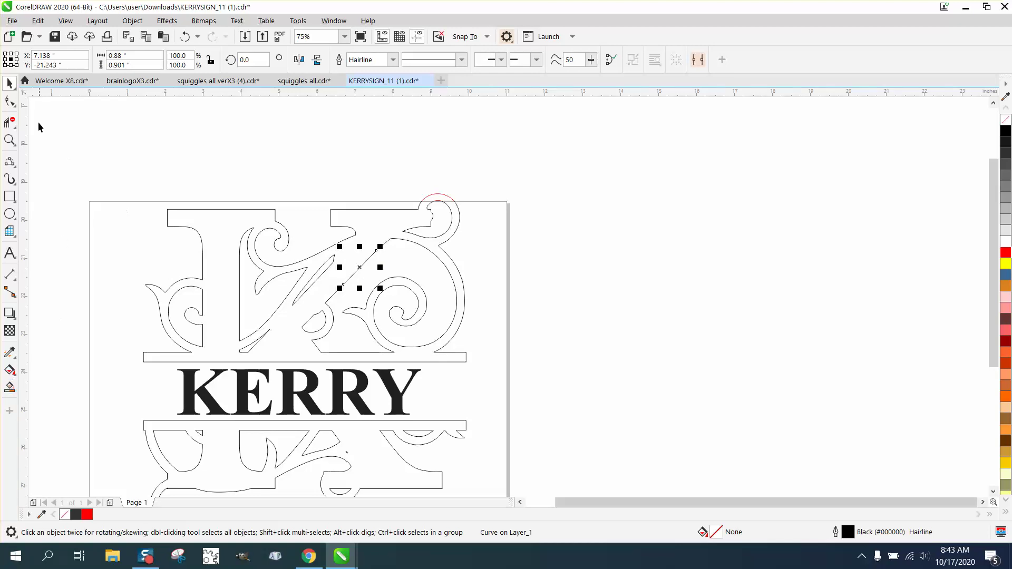
{"action": "scroll", "coordinate": [123, 164], "scroll_direction": "down", "scroll_amount": 1}
{"action": "left_click_drag", "start_coordinate": [101, 183], "coordinate": [364, 372]}
{"action": "key", "text": "Escape"}
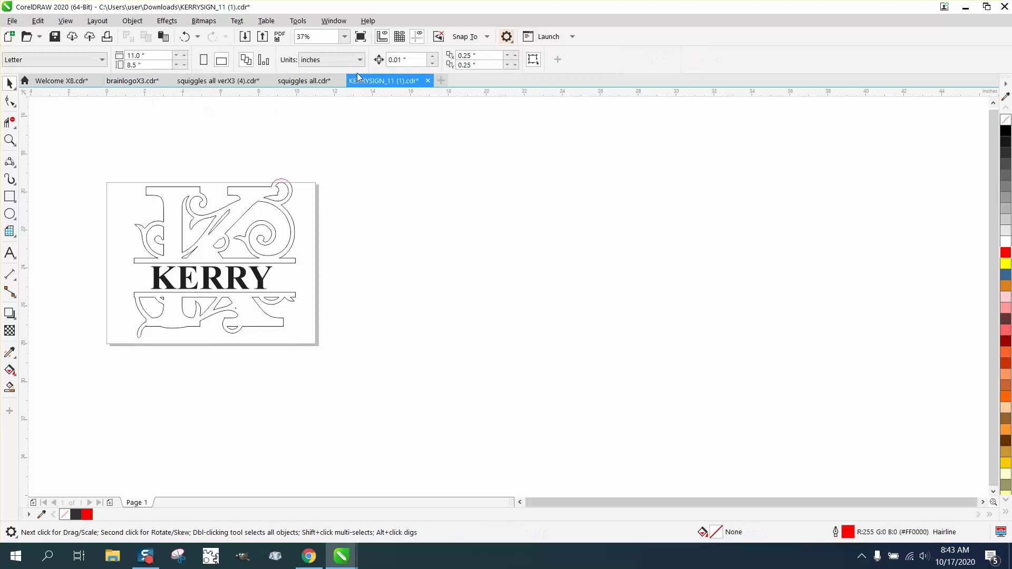
Set the nudge distance to 10 inches and enlarge the view of the sign
{"action": "left_click", "coordinate": [390, 59]}
{"action": "type", "text": "10"}
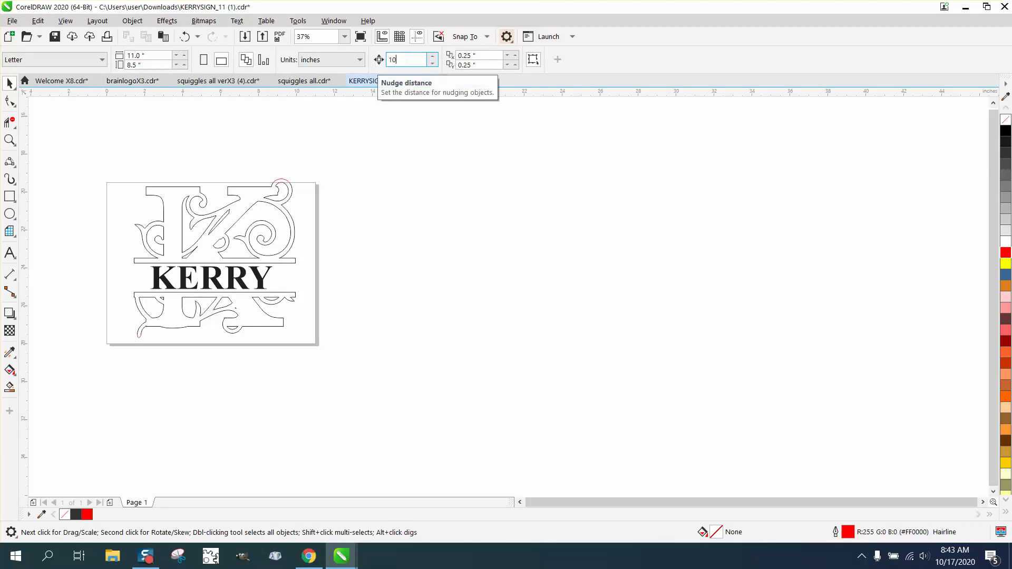
{"action": "left_click", "coordinate": [9, 140]}
{"action": "left_click_drag", "start_coordinate": [98, 173], "coordinate": [625, 394]}
Smart-fill the lower and upper K halves and nudge each fill 10 inches right
{"action": "left_click", "coordinate": [9, 388]}
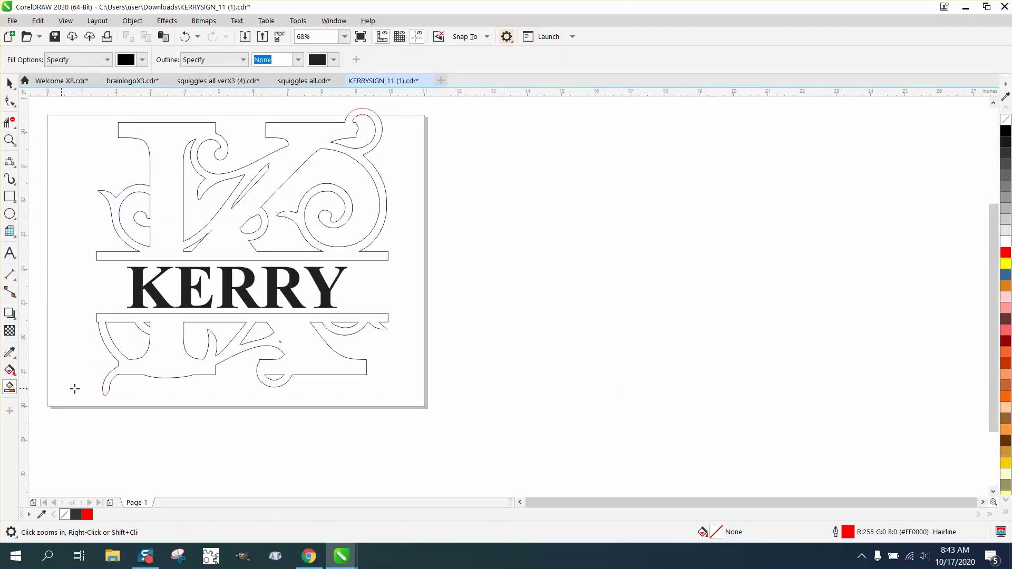
{"action": "left_click", "coordinate": [174, 363]}
{"action": "key", "text": "Right"}
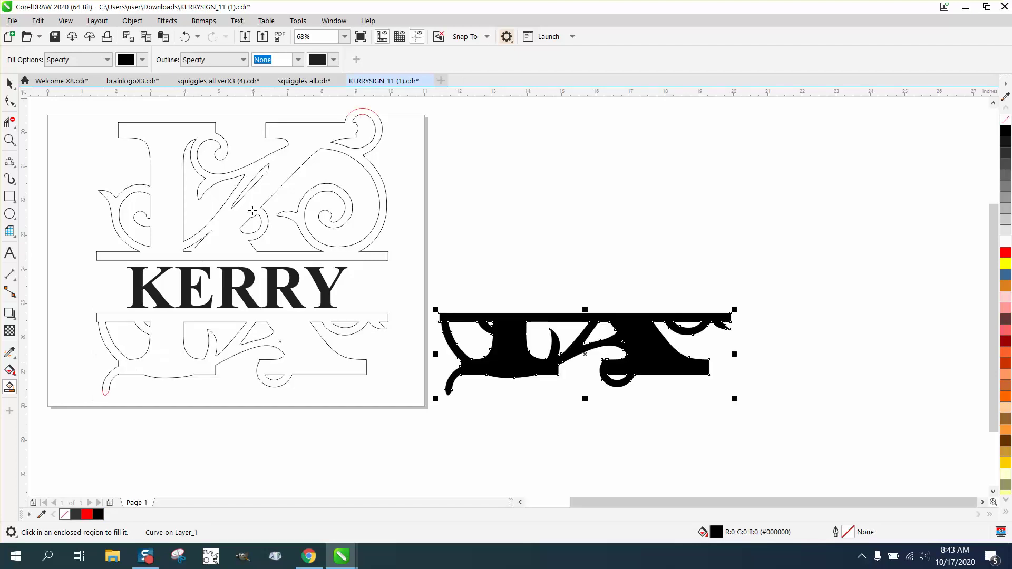
{"action": "left_click", "coordinate": [253, 207]}
{"action": "key", "text": "Right"}
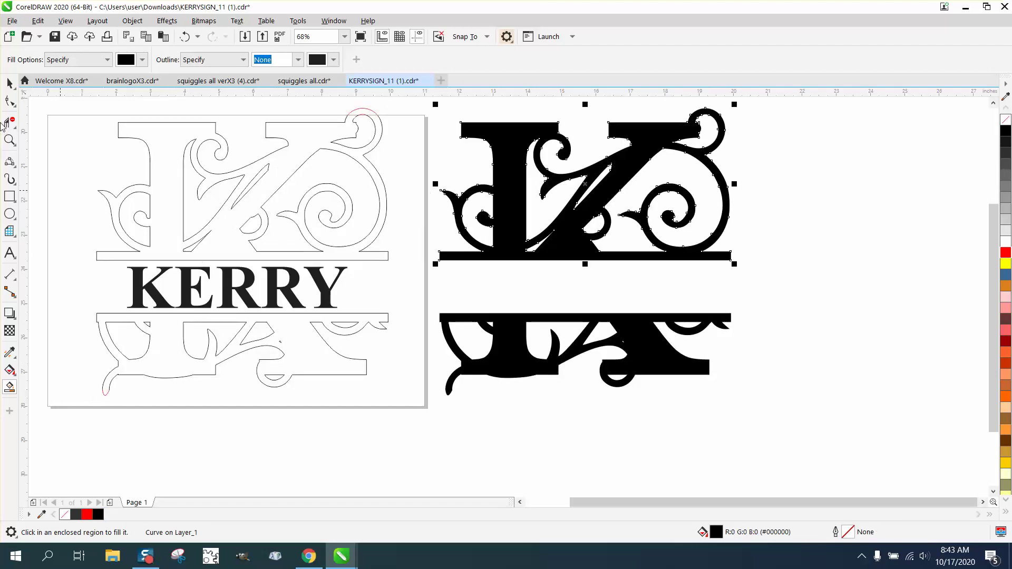
Turn both shifted K fills into red outlines with no fill
{"action": "left_click", "coordinate": [10, 83]}
{"action": "left_click_drag", "start_coordinate": [423, 108], "coordinate": [796, 423]}
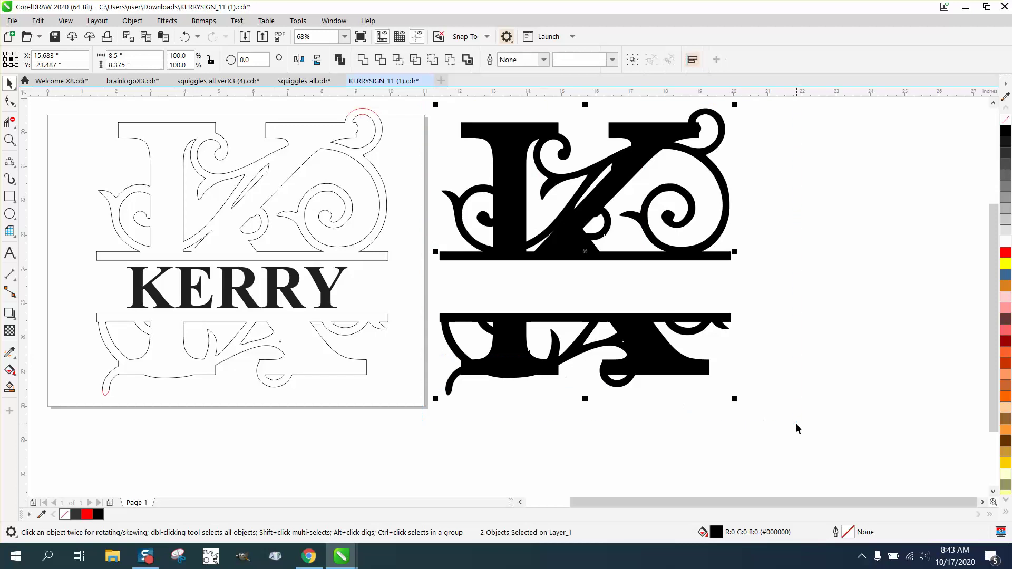
{"action": "left_click", "coordinate": [1007, 120]}
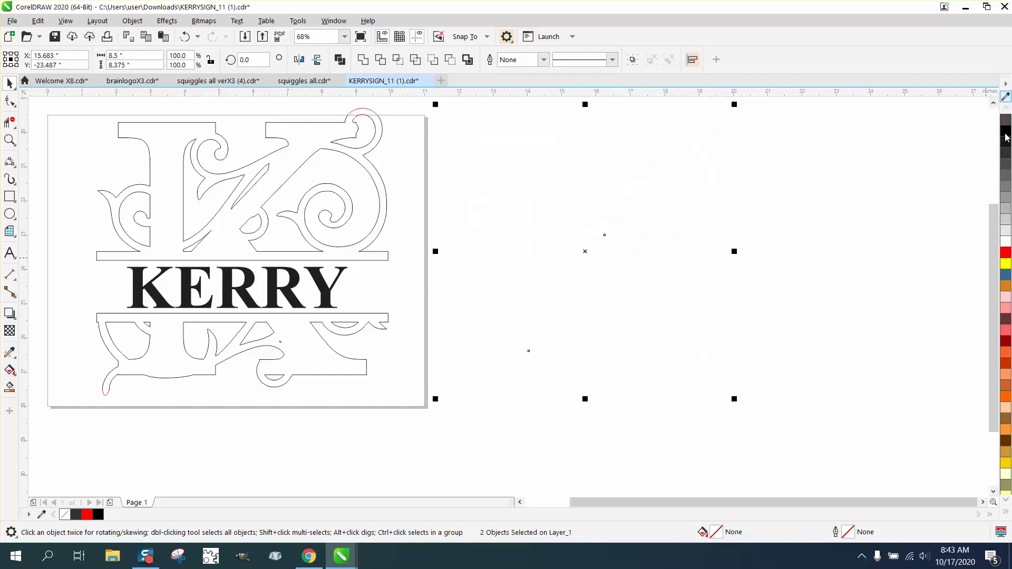
{"action": "right_click", "coordinate": [1007, 256]}
{"action": "left_click", "coordinate": [853, 268]}
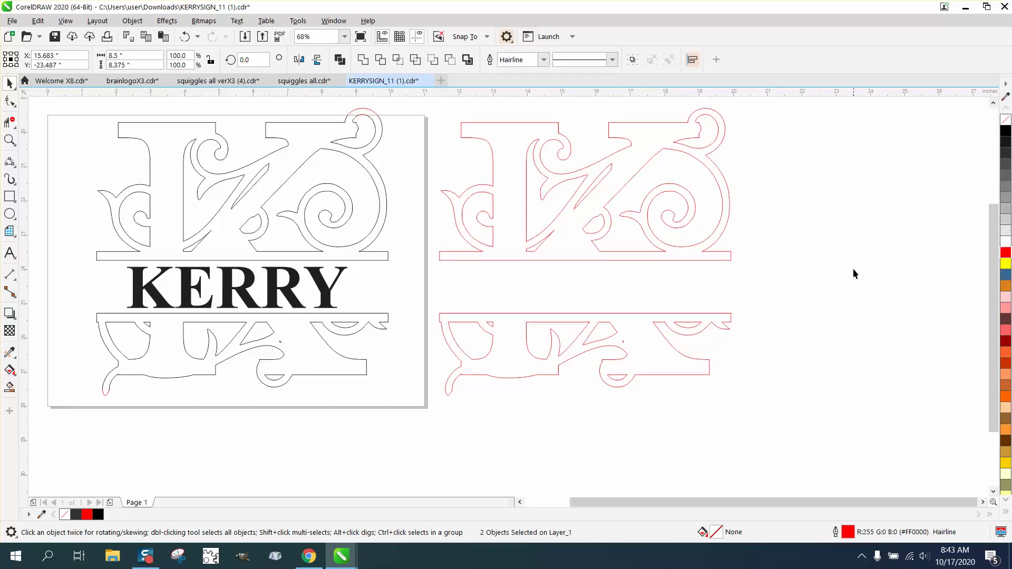
Delete the original black upper and lower K outlines, leaving KERRY on the page
{"action": "left_click", "coordinate": [730, 207]}
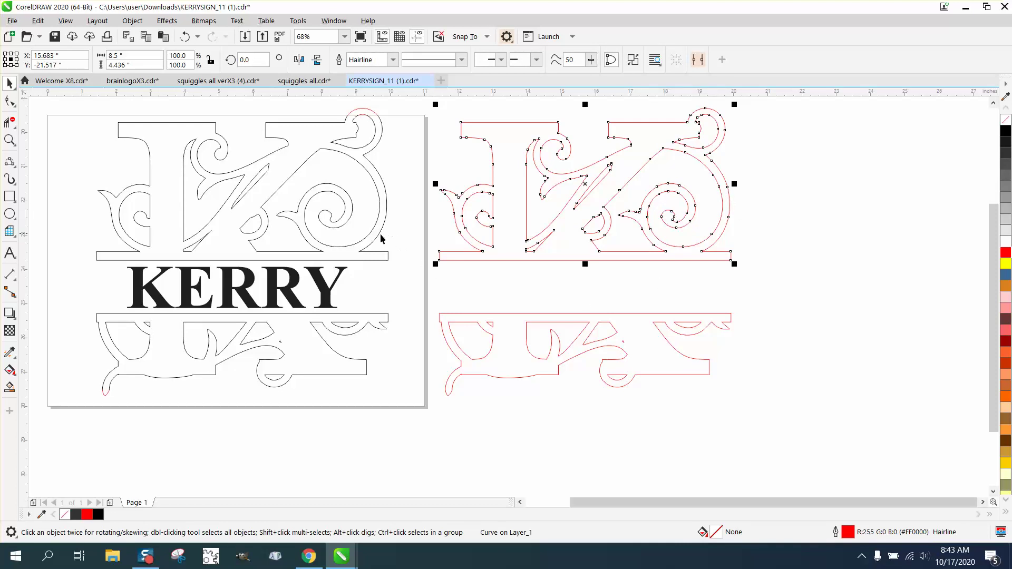
{"action": "left_click_drag", "start_coordinate": [52, 113], "coordinate": [93, 173]}
{"action": "left_click_drag", "start_coordinate": [393, 258], "coordinate": [403, 265]}
{"action": "key", "text": "Delete"}
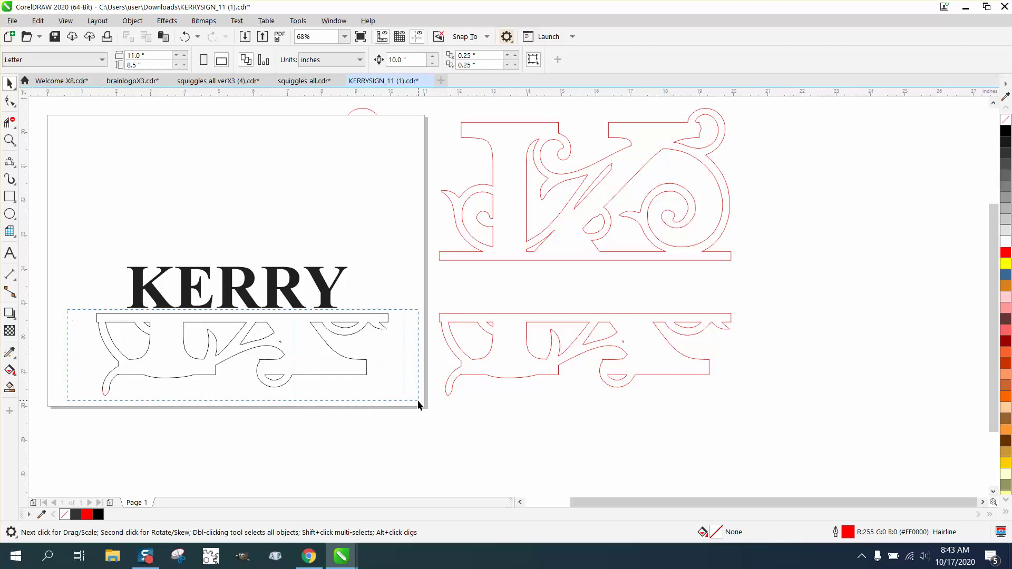
{"action": "left_click_drag", "start_coordinate": [417, 400], "coordinate": [418, 401]}
{"action": "key", "text": "Delete"}
{"action": "left_click", "coordinate": [328, 295]}
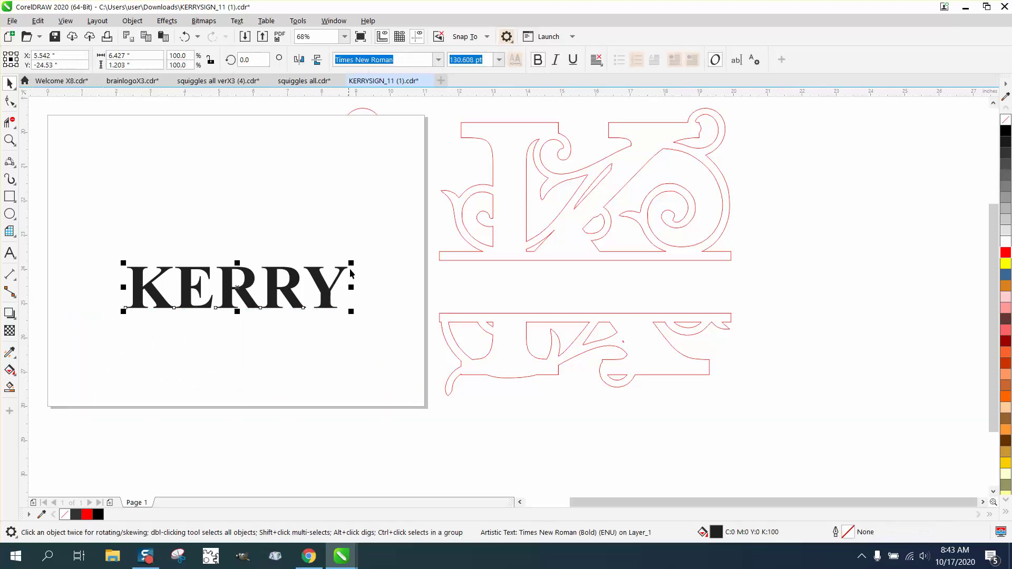
Convert KERRY to curves with no fill and a red hairline outline
{"action": "left_click", "coordinate": [132, 21]}
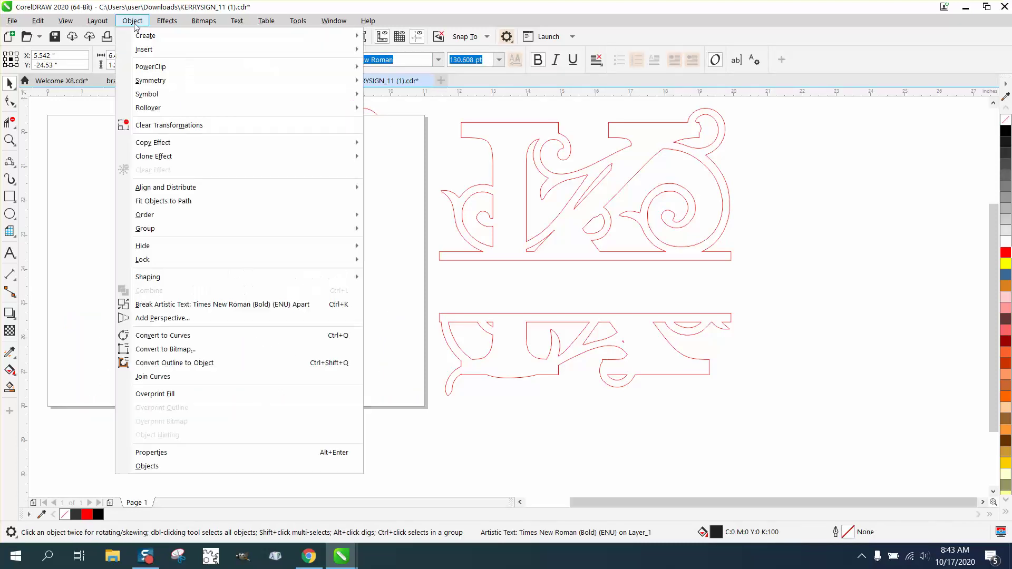
{"action": "left_click", "coordinate": [185, 335]}
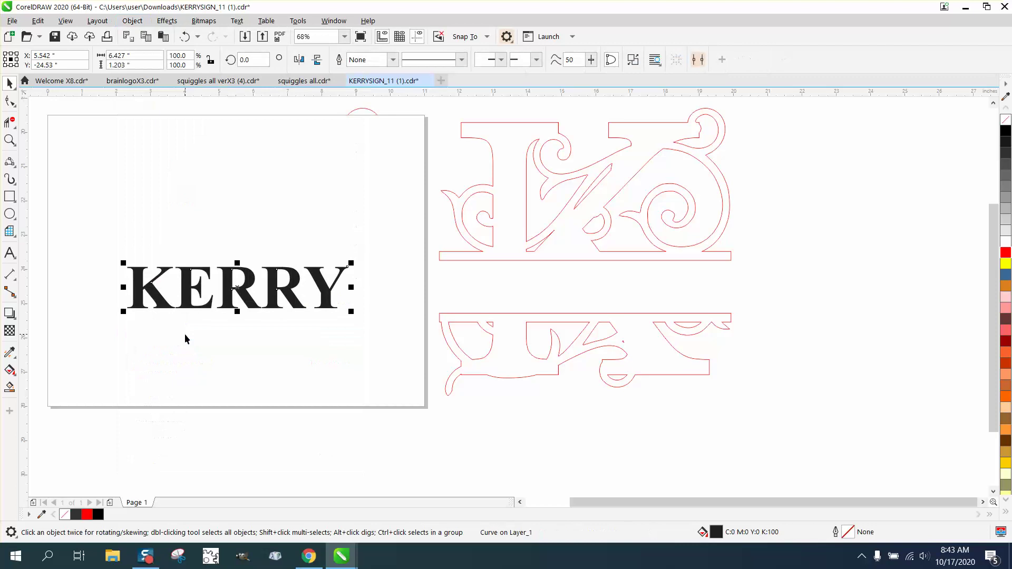
{"action": "left_click", "coordinate": [1006, 120]}
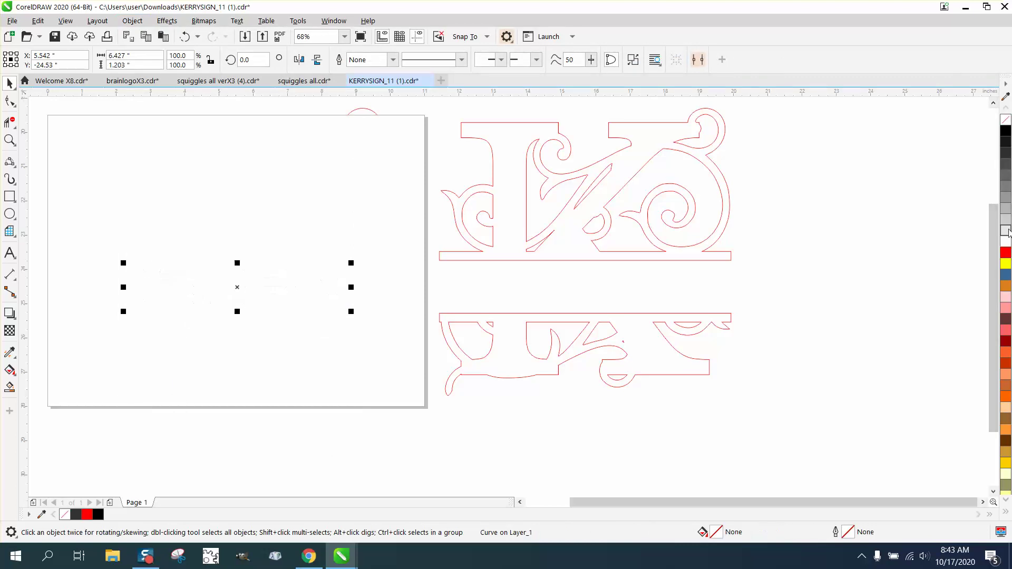
{"action": "right_click", "coordinate": [1006, 253]}
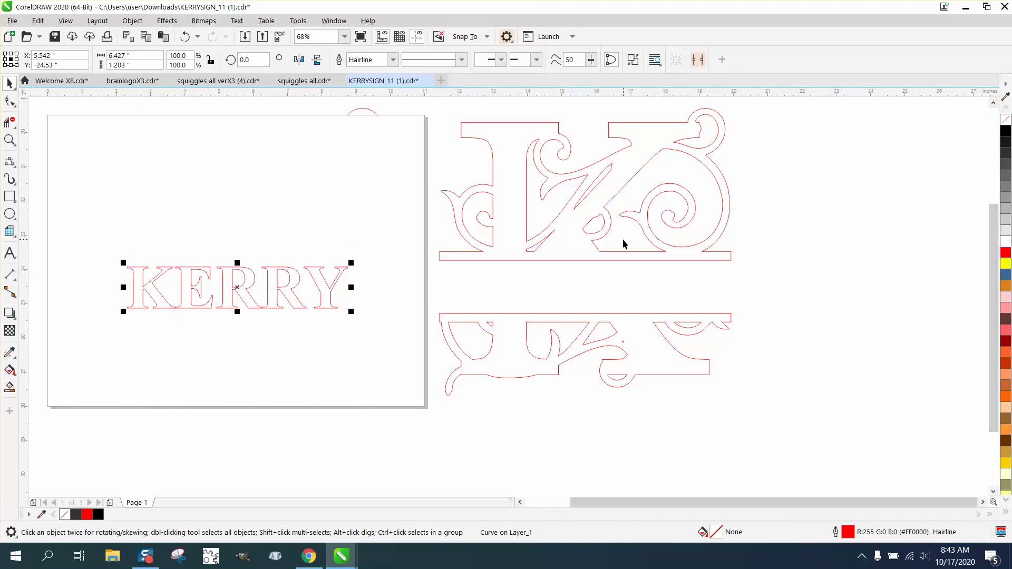
{"action": "left_click", "coordinate": [526, 187]}
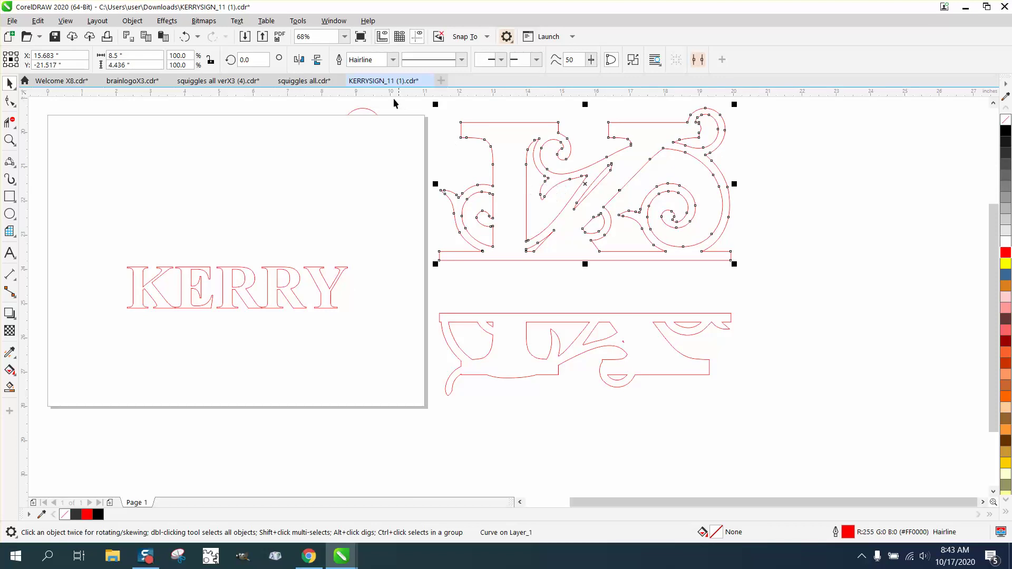
{"action": "left_click", "coordinate": [366, 110]}
Delete the stray arc and place the upper and lower split-K pieces around KERRY
{"action": "key", "text": "Delete"}
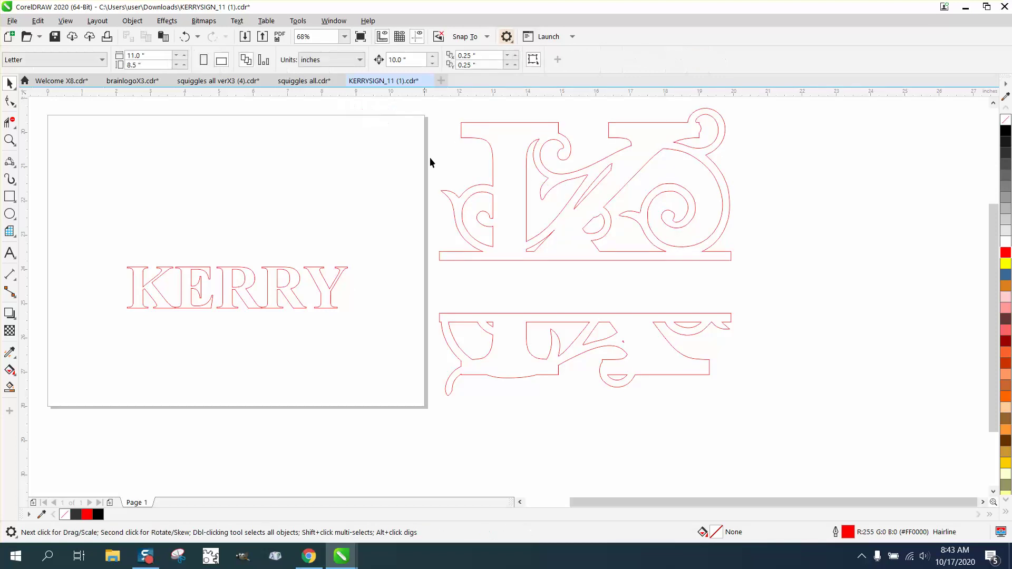
{"action": "left_click", "coordinate": [504, 170]}
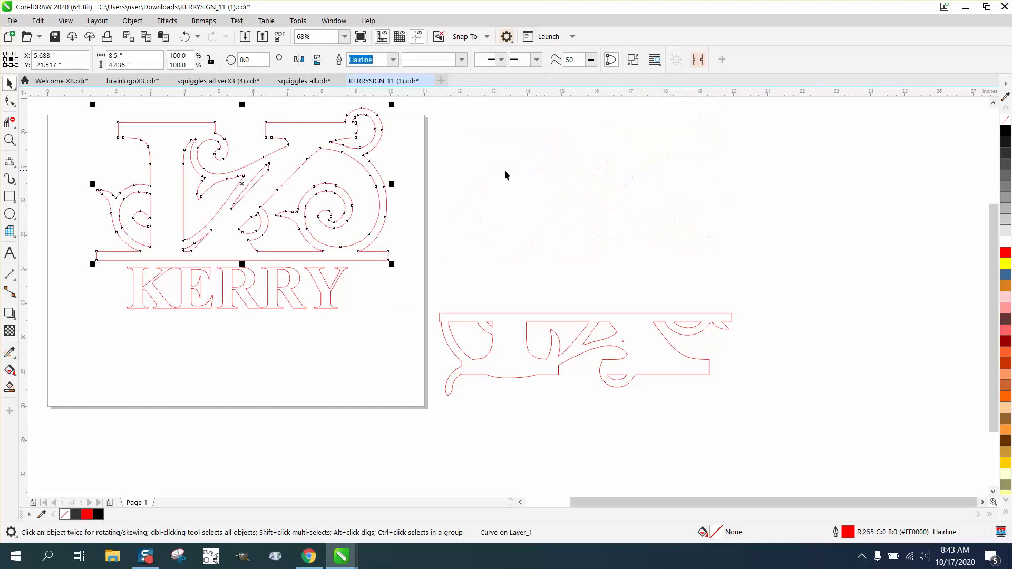
{"action": "left_click", "coordinate": [555, 315]}
{"action": "key", "text": "c"}
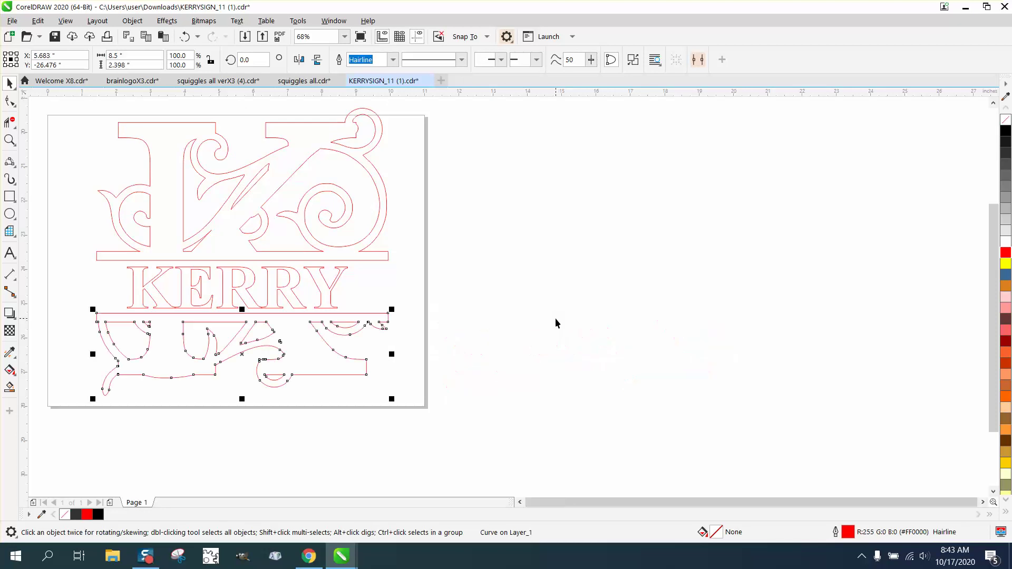
Enlarge KERRY to about 129% and position it between the split-K bars
{"action": "left_click", "coordinate": [9, 139]}
{"action": "left_click_drag", "start_coordinate": [437, 393], "coordinate": [445, 399]}
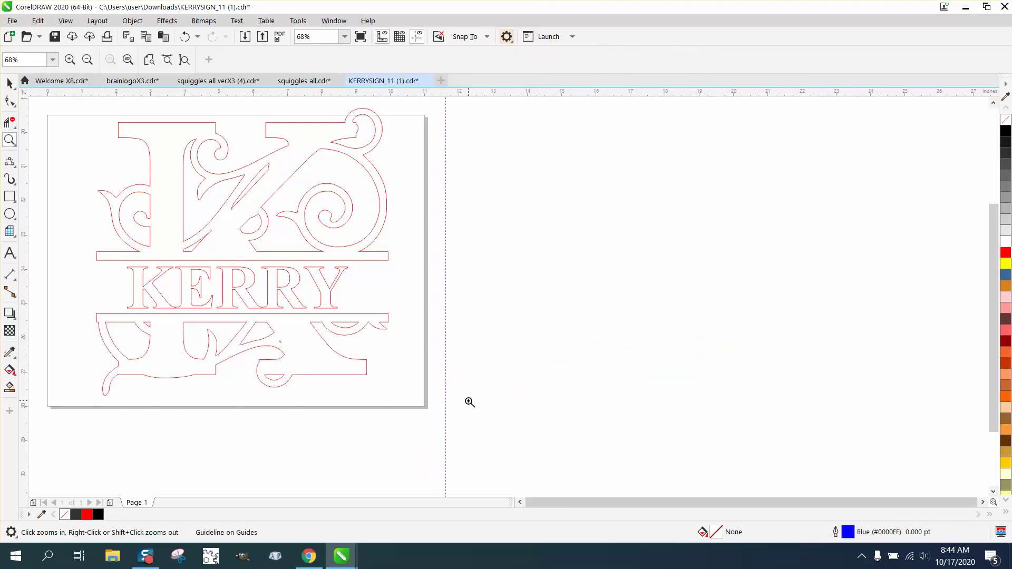
{"action": "left_click_drag", "start_coordinate": [53, 191], "coordinate": [653, 447]}
{"action": "left_click", "coordinate": [9, 83]}
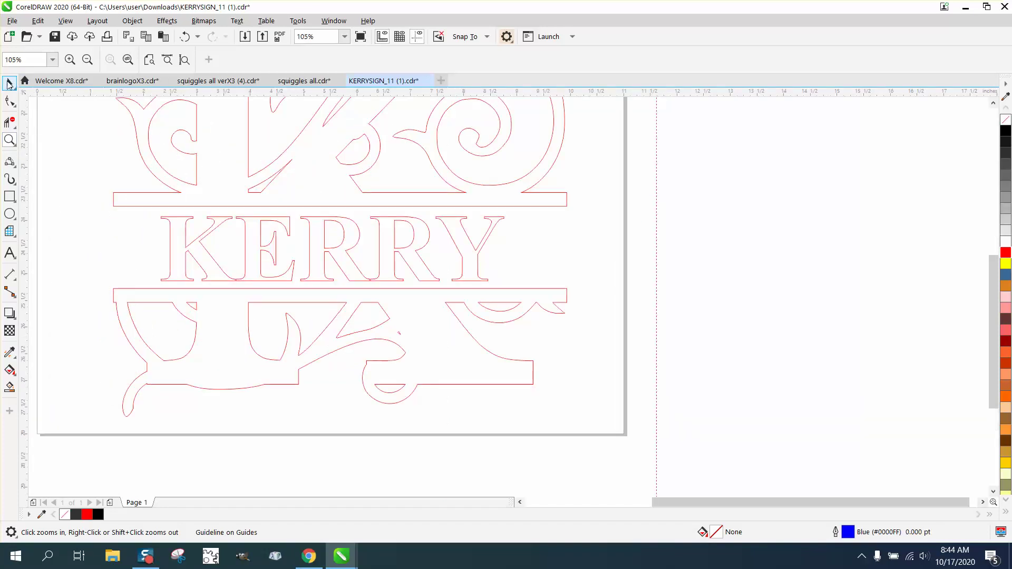
{"action": "left_click", "coordinate": [445, 228]}
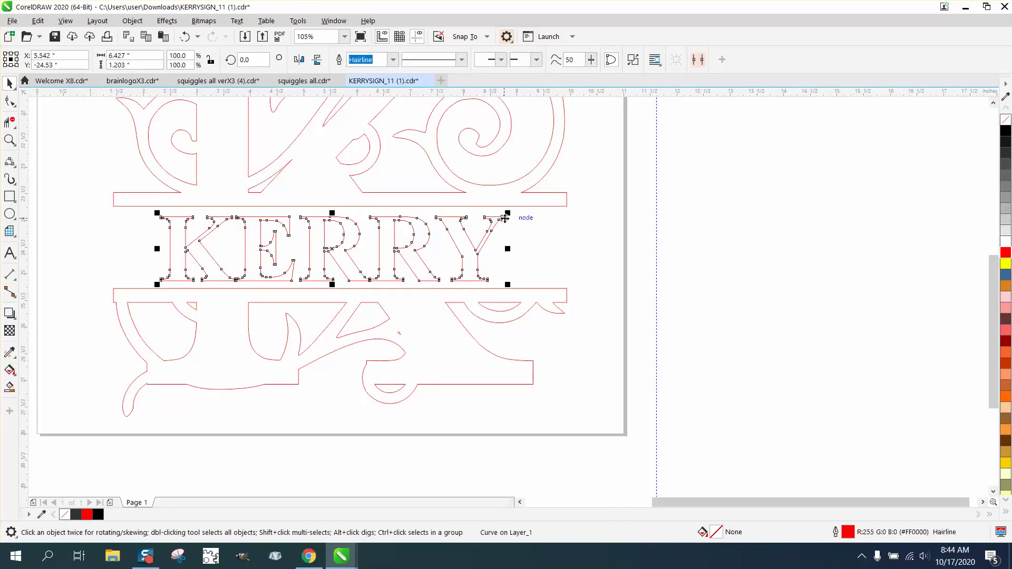
{"action": "left_click_drag", "start_coordinate": [506, 216], "coordinate": [595, 195]}
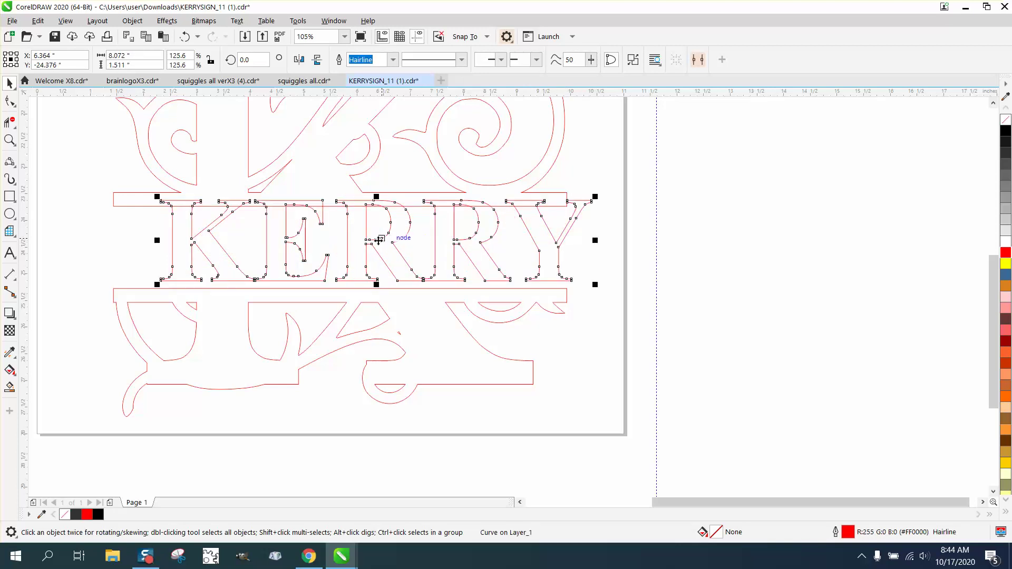
{"action": "left_click_drag", "start_coordinate": [378, 238], "coordinate": [348, 247]}
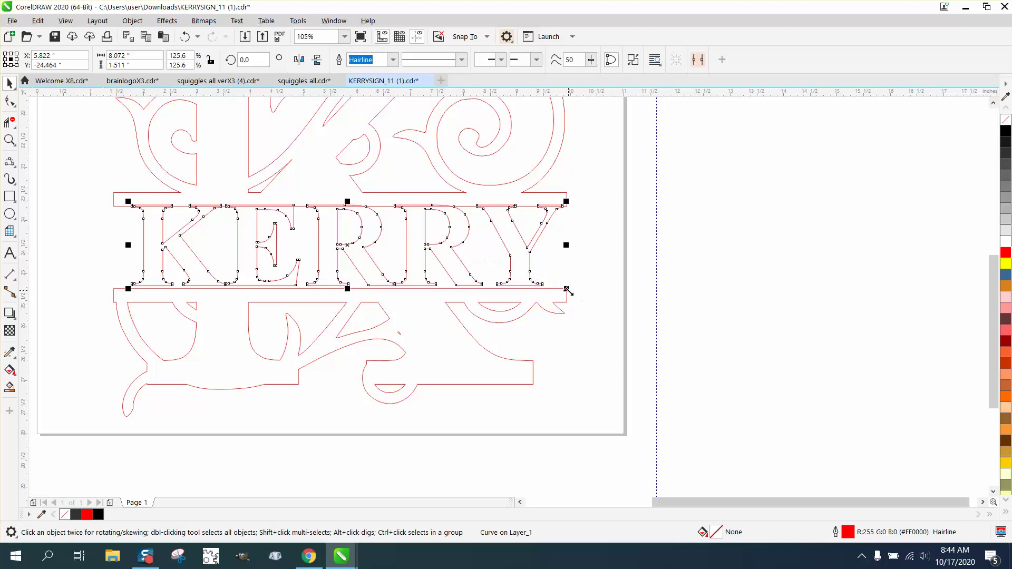
{"action": "left_click_drag", "start_coordinate": [567, 291], "coordinate": [597, 304]}
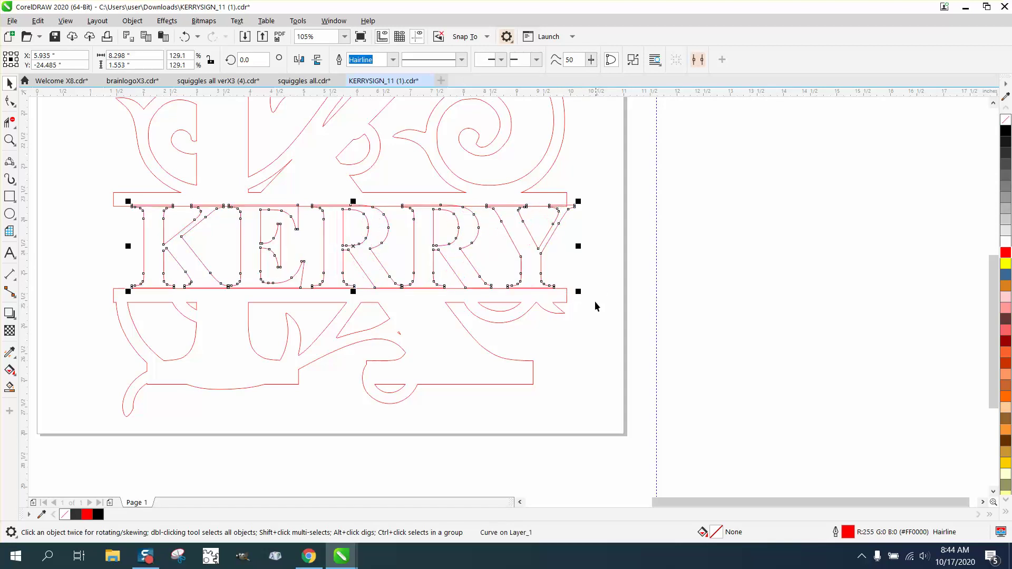
{"action": "left_click_drag", "start_coordinate": [350, 249], "coordinate": [345, 250]}
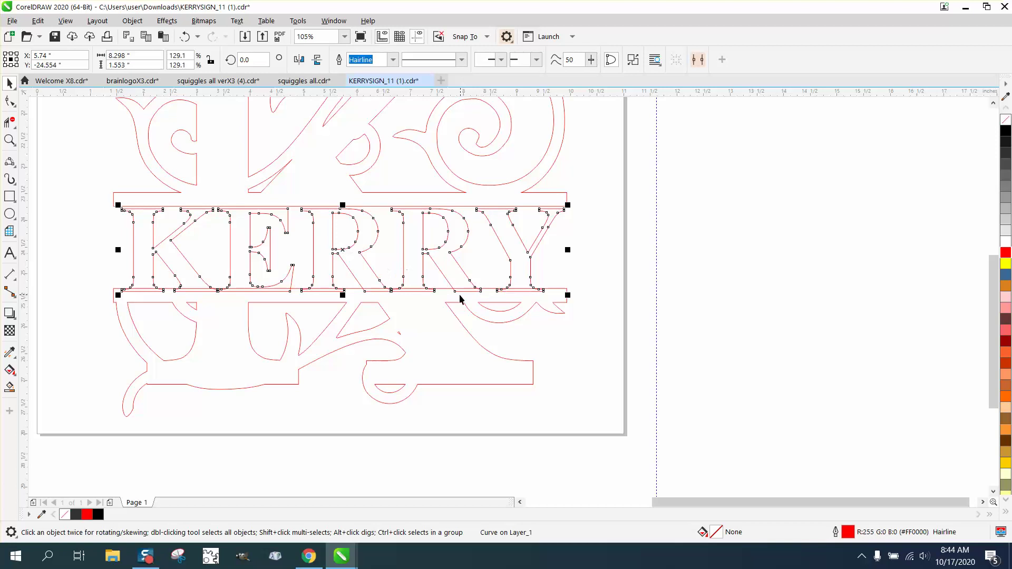
Set the nudge distance to 0.02 inches
{"action": "left_click", "coordinate": [479, 171]}
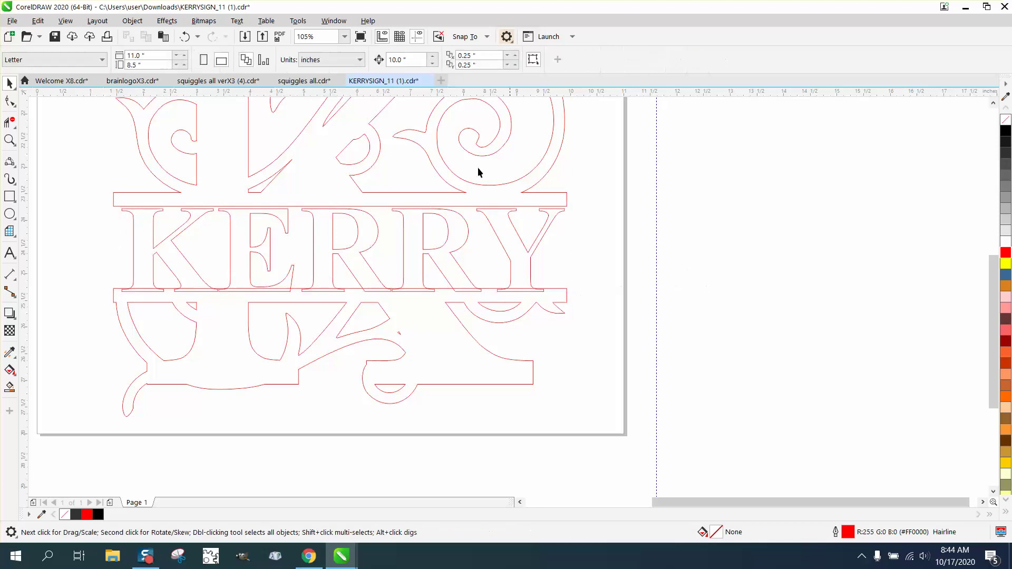
{"action": "double_click", "coordinate": [403, 62]}
{"action": "key", "text": "BackSpace"}
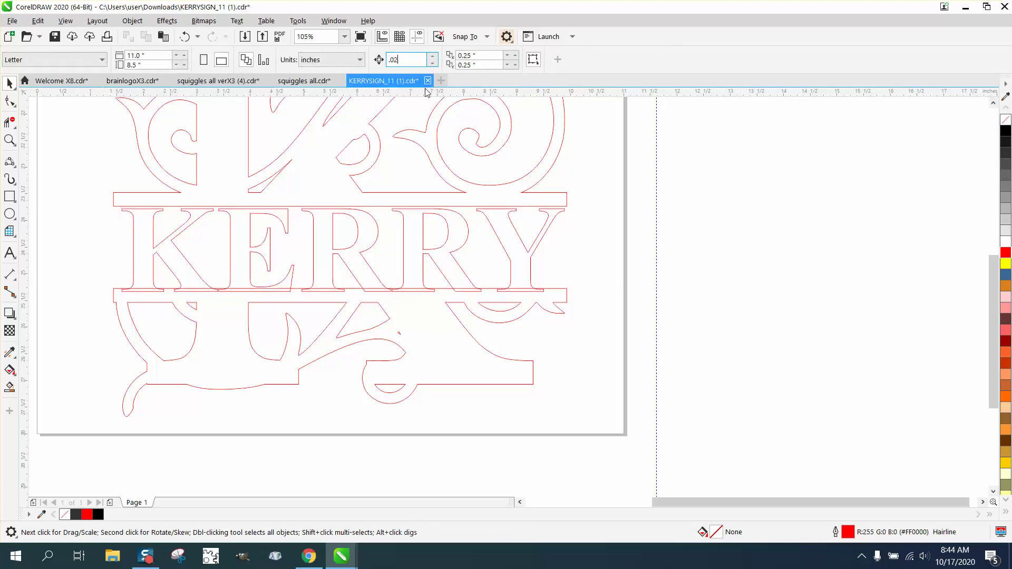
Unlock the ratio and set KERRY's height to 1.65 inches
{"action": "left_click", "coordinate": [422, 230]}
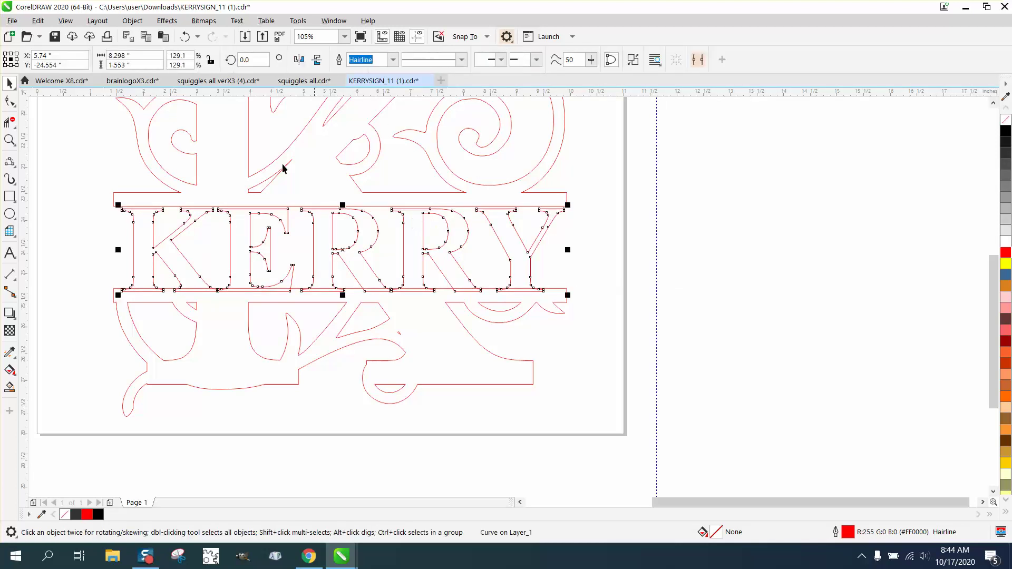
{"action": "left_click", "coordinate": [210, 63]}
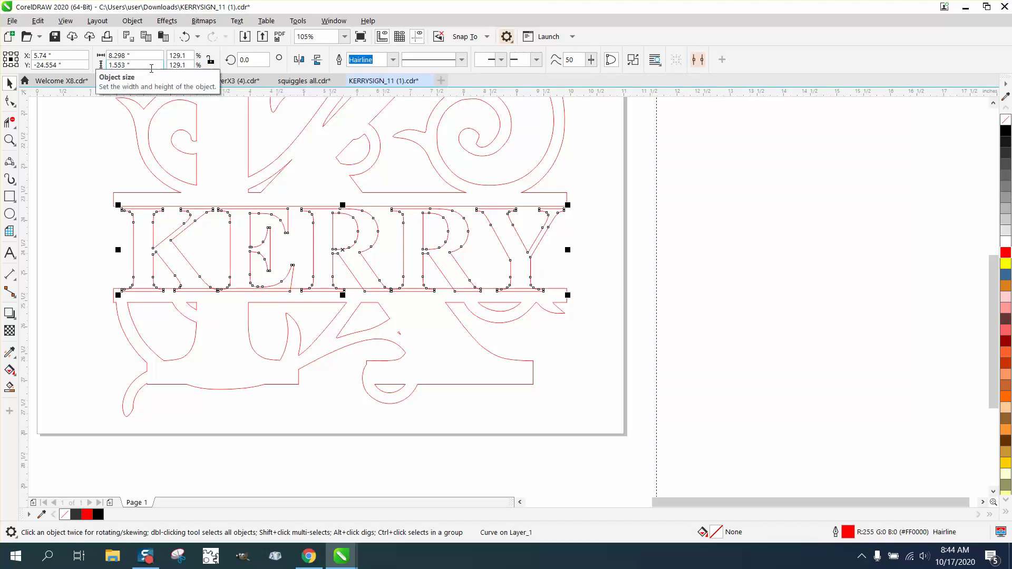
{"action": "double_click", "coordinate": [112, 65]}
{"action": "type", "text": "1.65"}
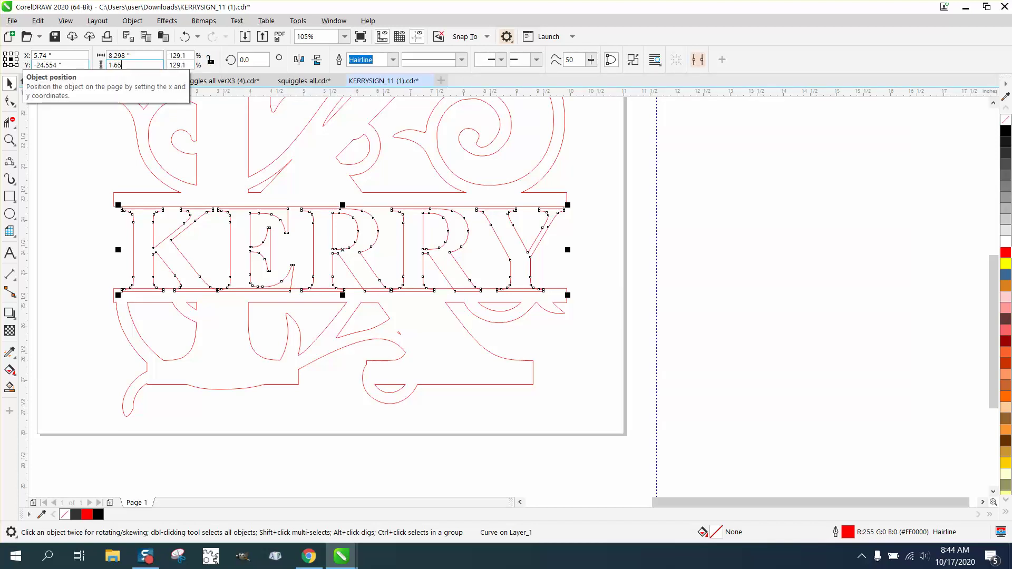
{"action": "key", "text": "Return"}
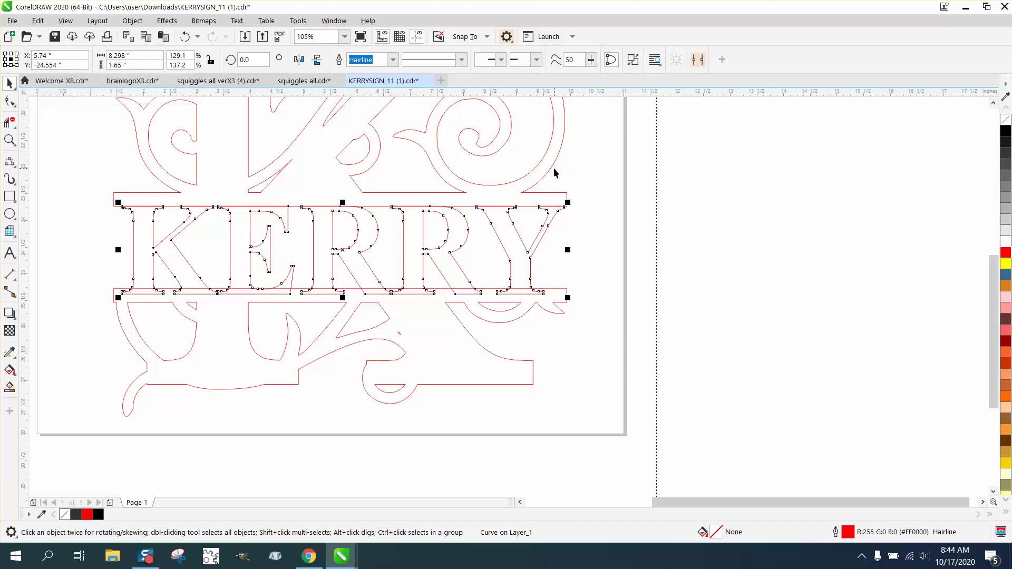
Nudge KERRY up and left so its letters meet both bars
{"action": "key", "text": "Up"}
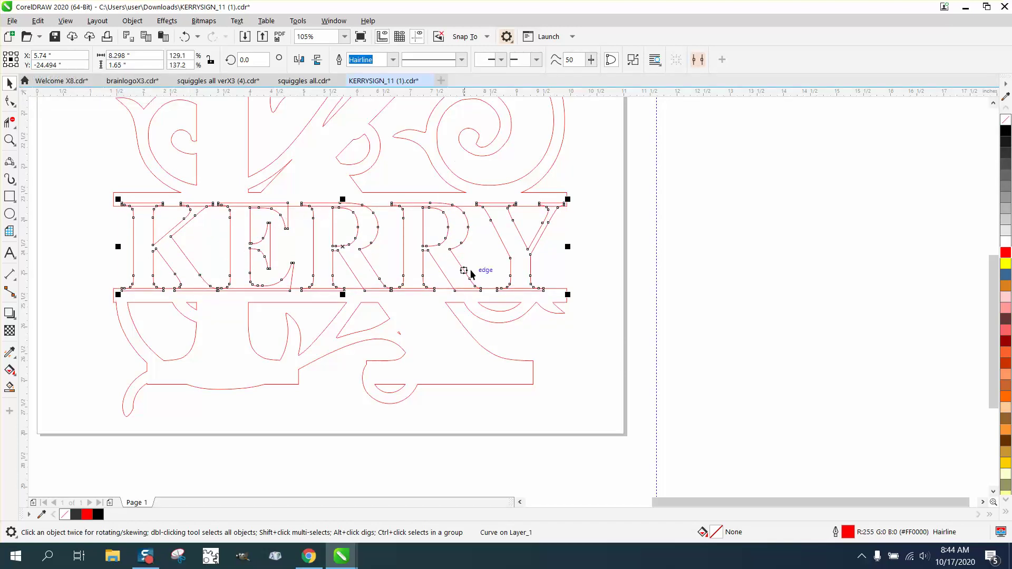
{"action": "left_click", "coordinate": [580, 236]}
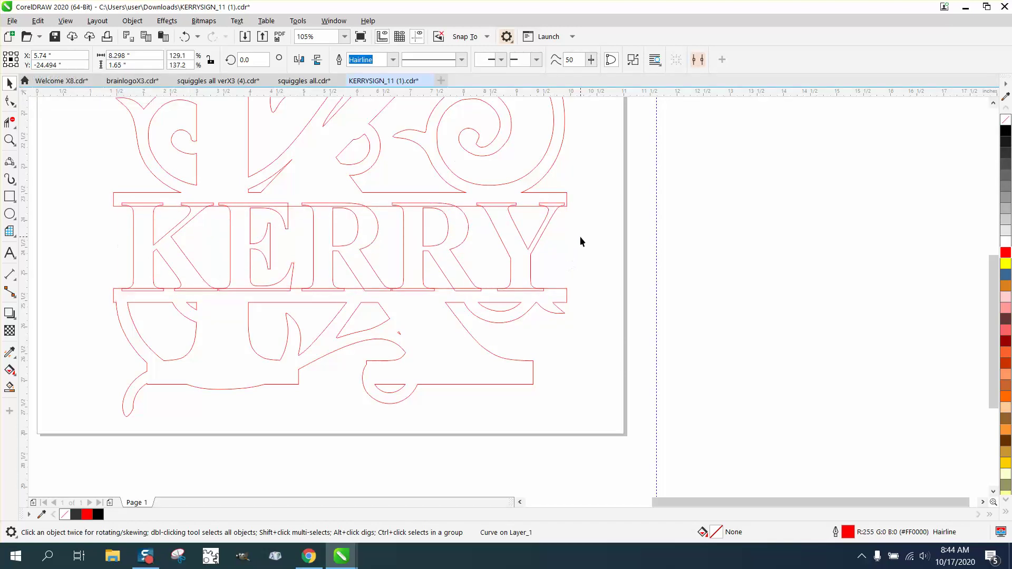
{"action": "left_click", "coordinate": [548, 225]}
{"action": "key", "text": "Left"}
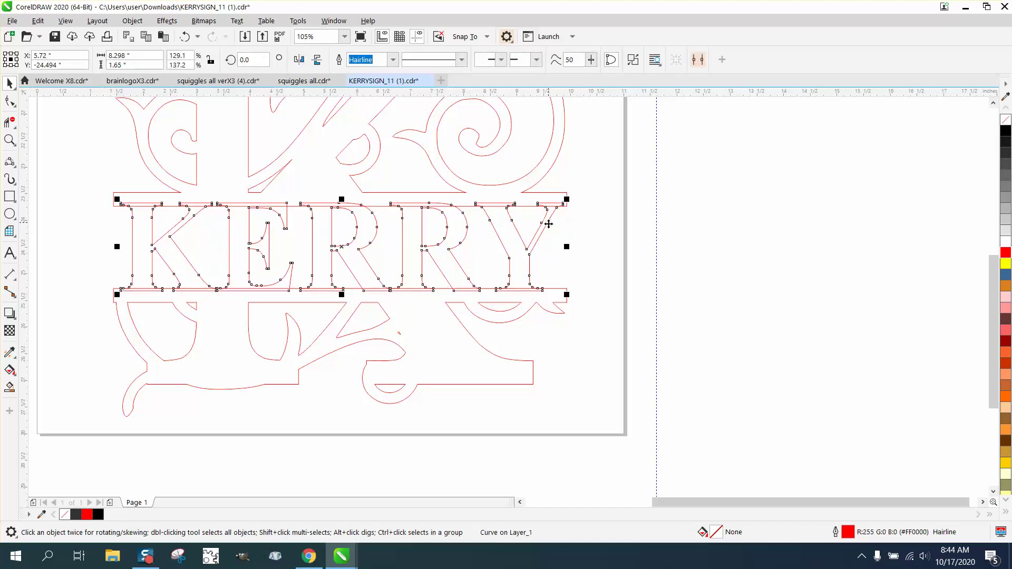
Weld the split-K halves and KERRY into one curve, then smart-fill it solid black
{"action": "left_click", "coordinate": [569, 227]}
{"action": "scroll", "coordinate": [574, 232], "scroll_direction": "down", "scroll_amount": 3}
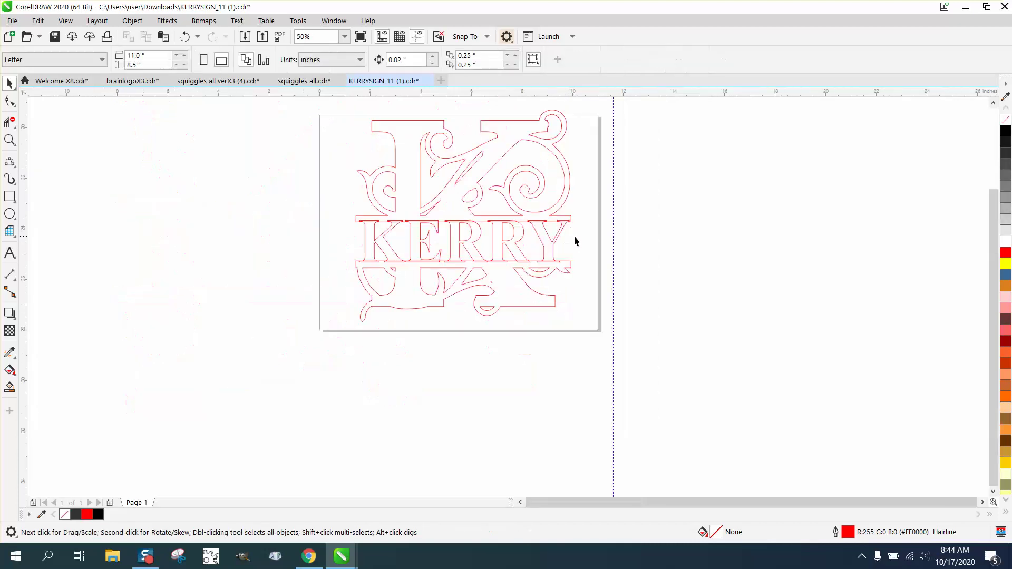
{"action": "left_click_drag", "start_coordinate": [398, 285], "coordinate": [640, 341]}
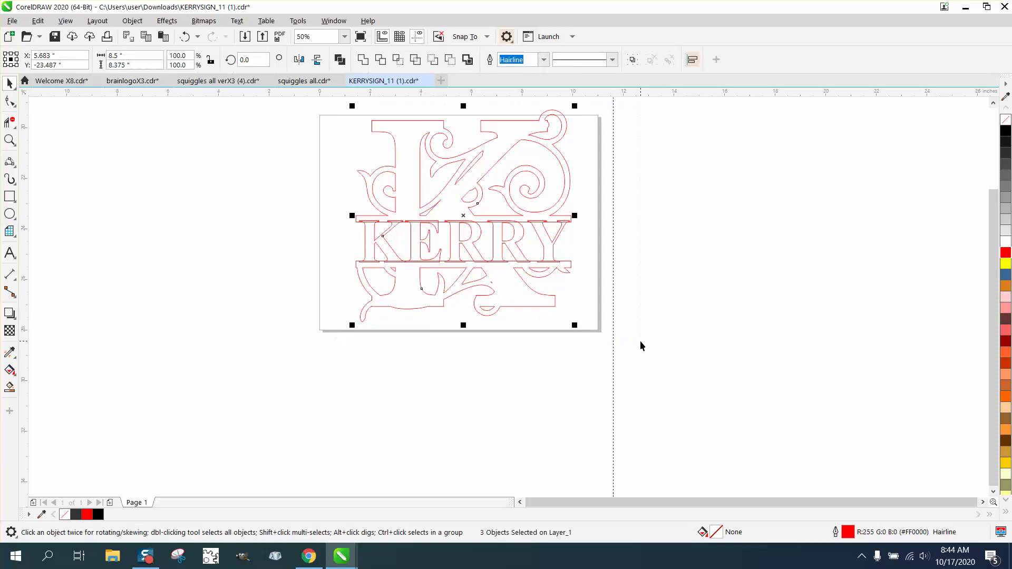
{"action": "left_click", "coordinate": [362, 60]}
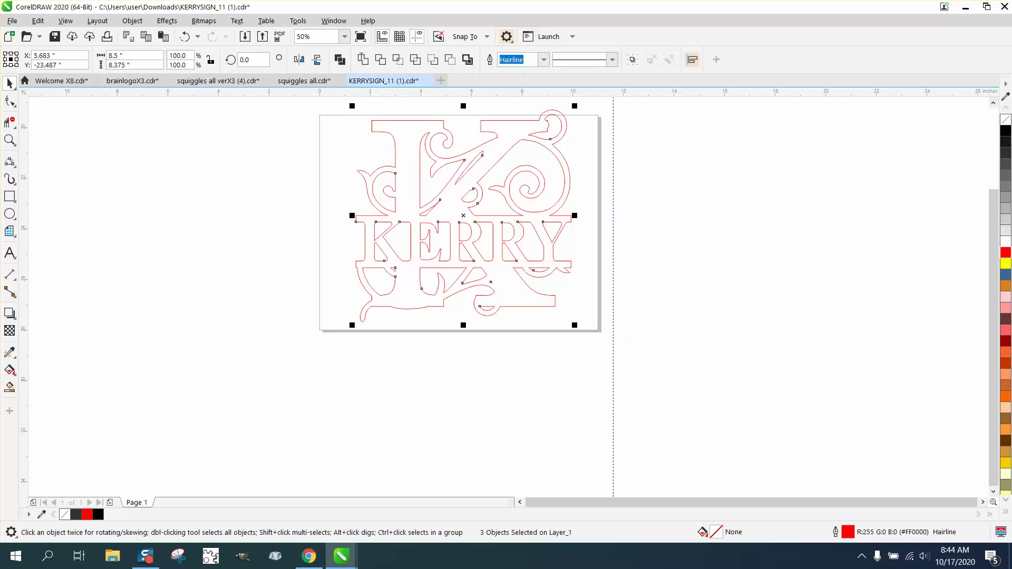
{"action": "left_click", "coordinate": [6, 389]}
{"action": "left_click", "coordinate": [422, 237]}
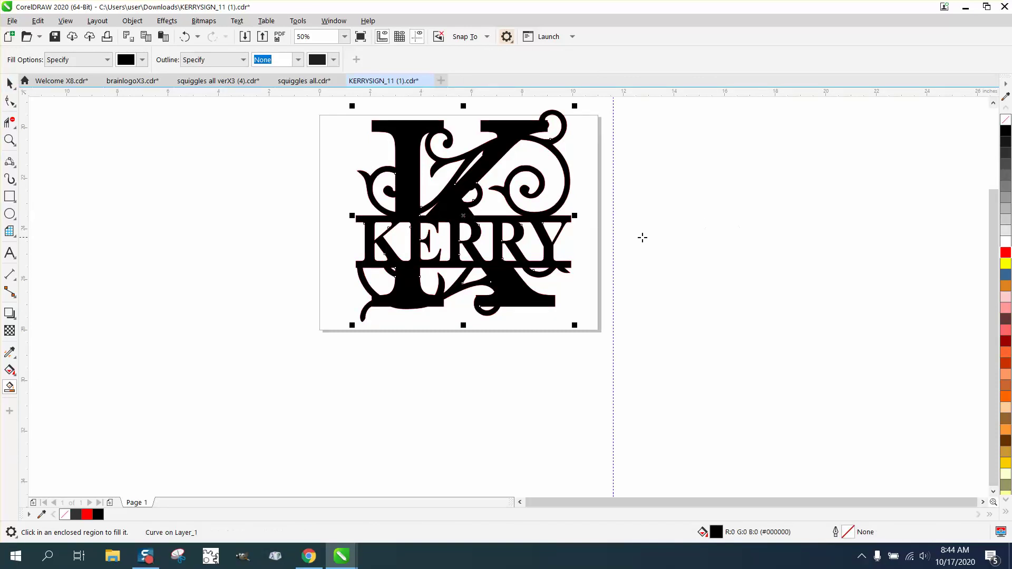
Copy the black monogram to the right of the page and delete the original on the page
{"action": "left_click", "coordinate": [10, 83]}
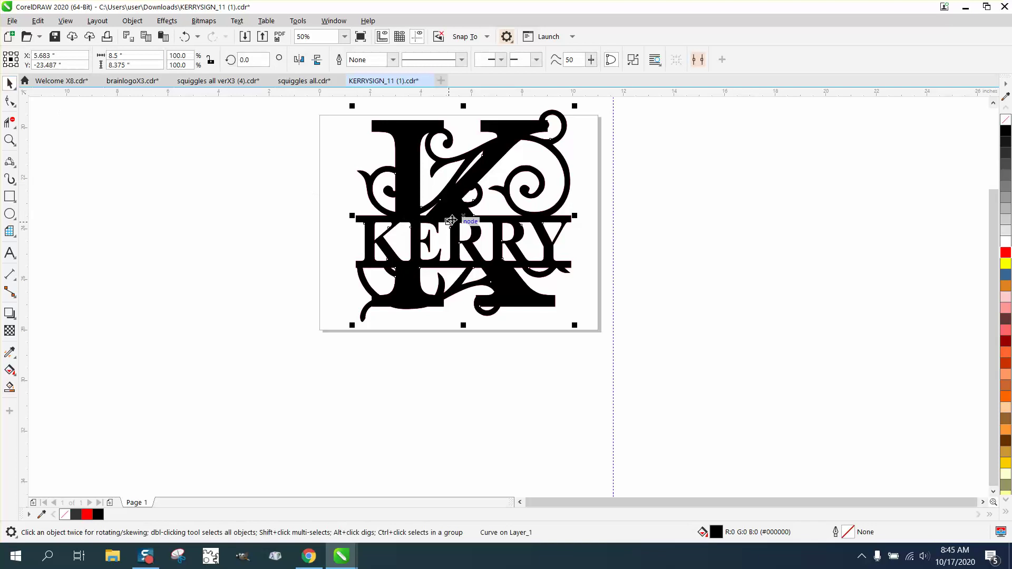
{"action": "left_click_drag", "start_coordinate": [462, 221], "coordinate": [699, 219]}
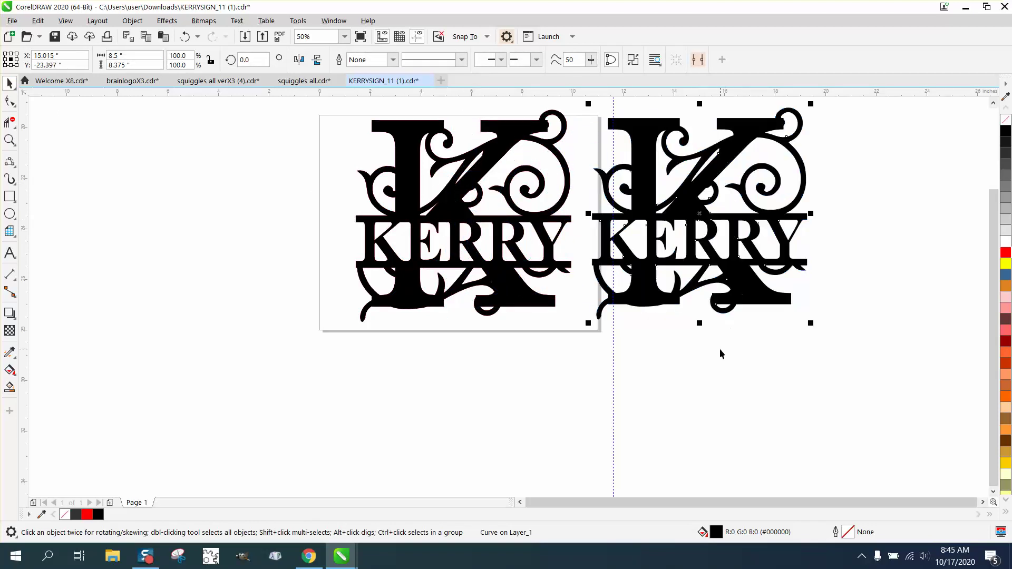
{"action": "scroll", "coordinate": [498, 232], "scroll_direction": "down", "scroll_amount": 1}
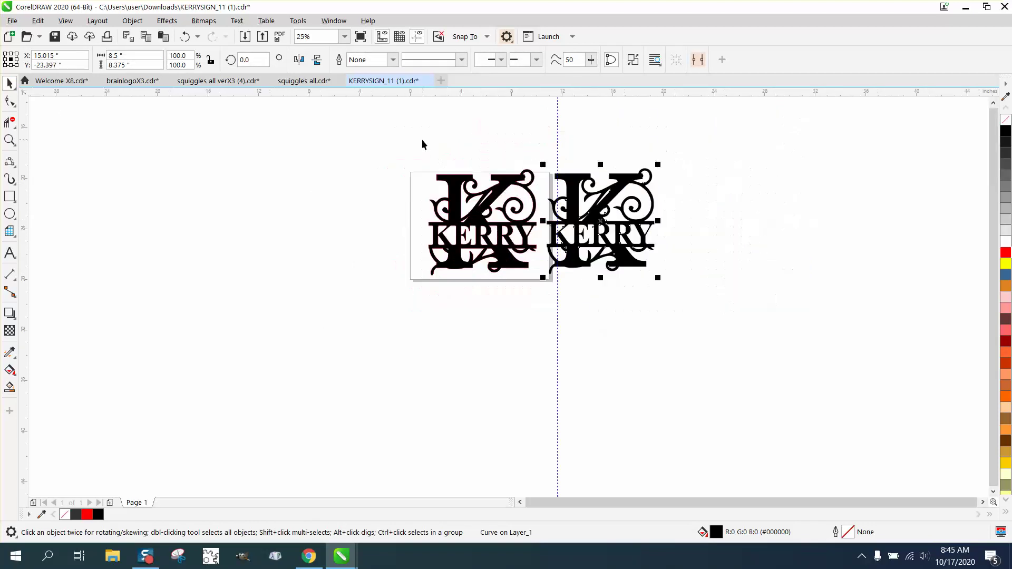
{"action": "left_click_drag", "start_coordinate": [422, 144], "coordinate": [546, 290]}
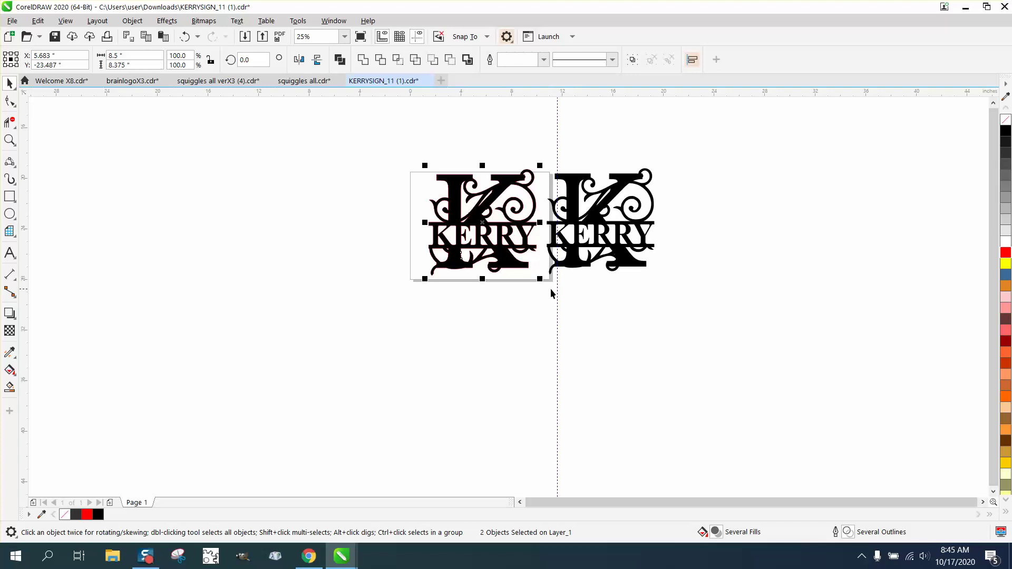
{"action": "key", "text": "Delete"}
{"action": "left_click", "coordinate": [624, 232]}
{"action": "left_click_drag", "start_coordinate": [624, 232], "coordinate": [692, 230]}
Give the monogram no fill and a red hairline outline, then zoom in on it
{"action": "left_click", "coordinate": [1006, 121]}
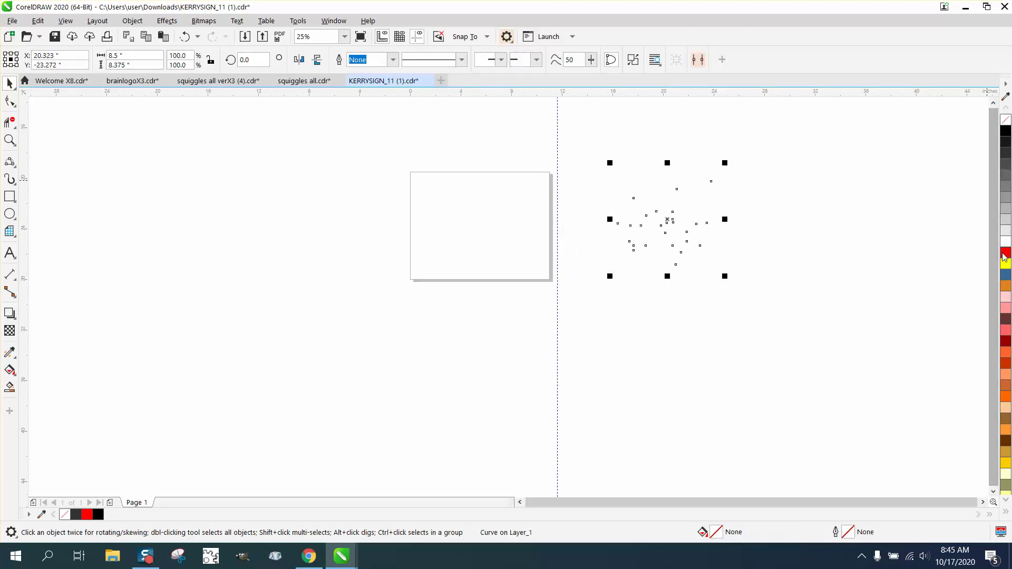
{"action": "right_click", "coordinate": [1004, 255]}
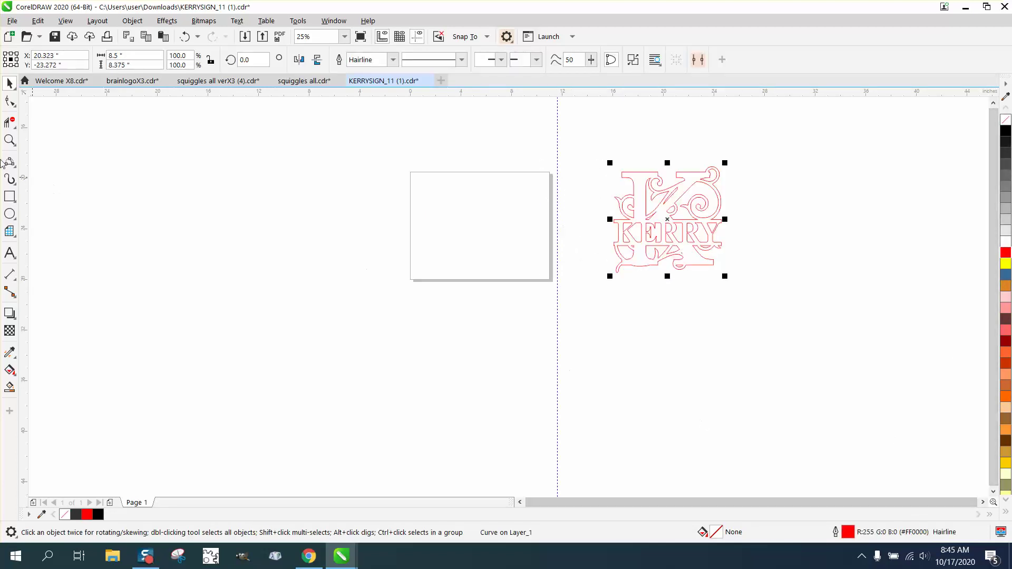
{"action": "left_click", "coordinate": [10, 140]}
{"action": "left_click_drag", "start_coordinate": [610, 151], "coordinate": [763, 279]}
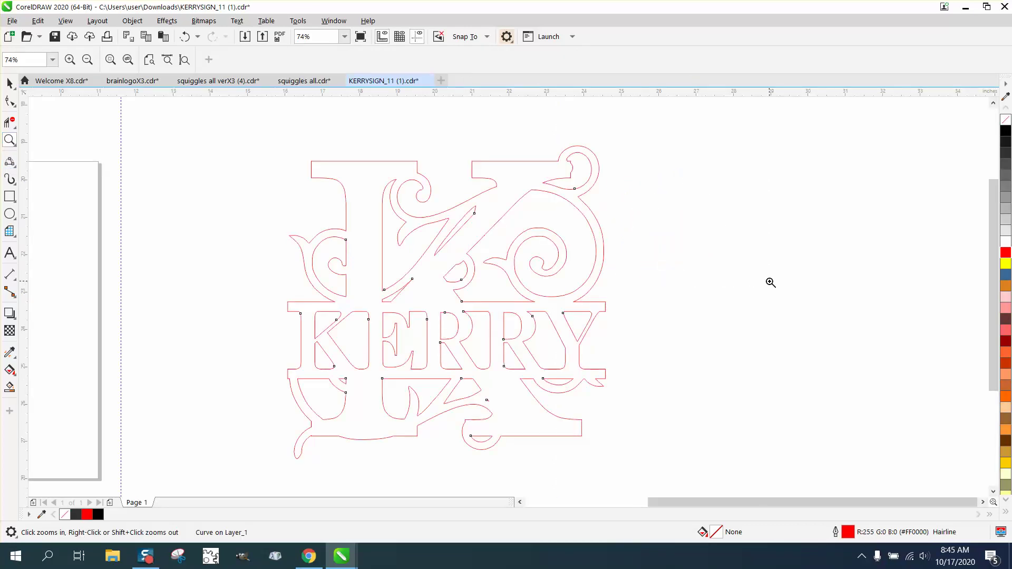